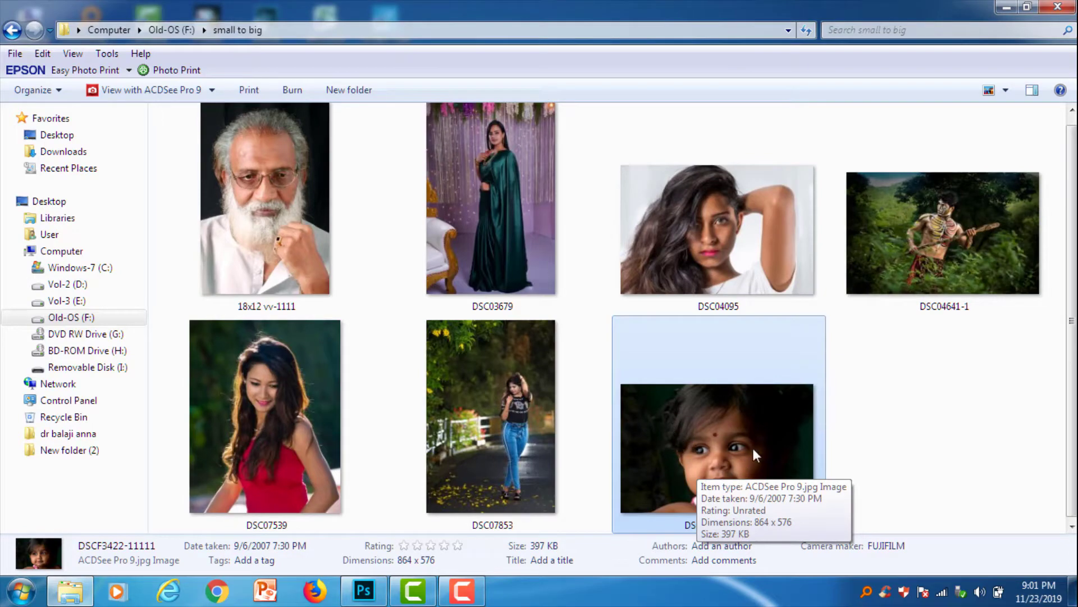
# Check the child portrait's file properties, then open DSCF3422-11111.jpg in Photoshop.
pyautogui.rightClick(684, 433)
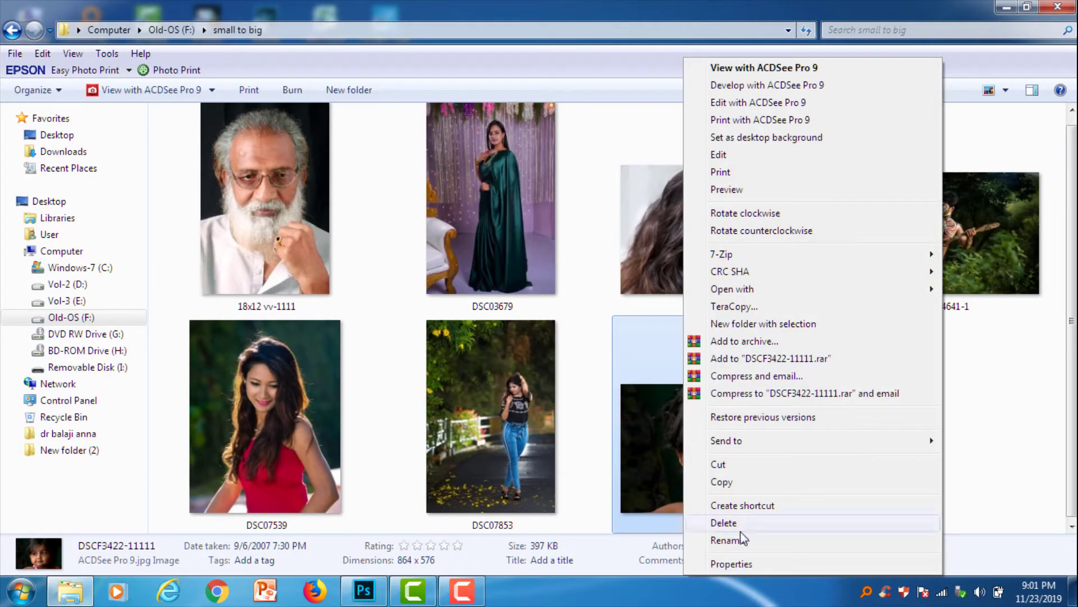
pyautogui.click(731, 564)
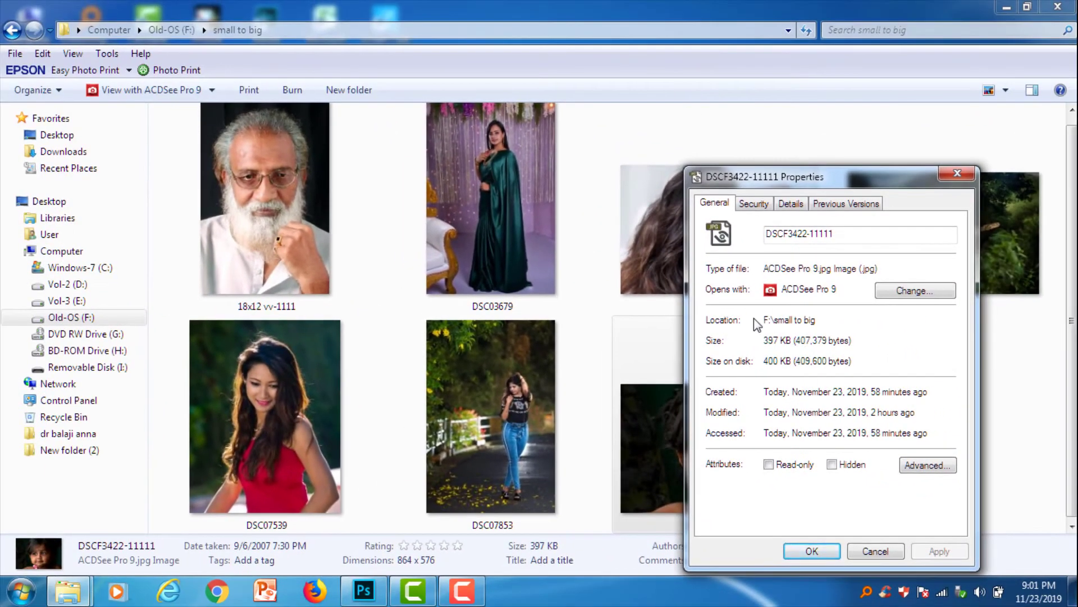
pyautogui.click(874, 552)
pyautogui.moveTo(744, 445)
pyautogui.mouseDown()
pyautogui.moveTo(375, 560)
pyautogui.moveTo(118, 72)
pyautogui.moveTo(235, 113)
pyautogui.mouseUp()
pyautogui.hotkey('ctrl', 'alt', 'i')
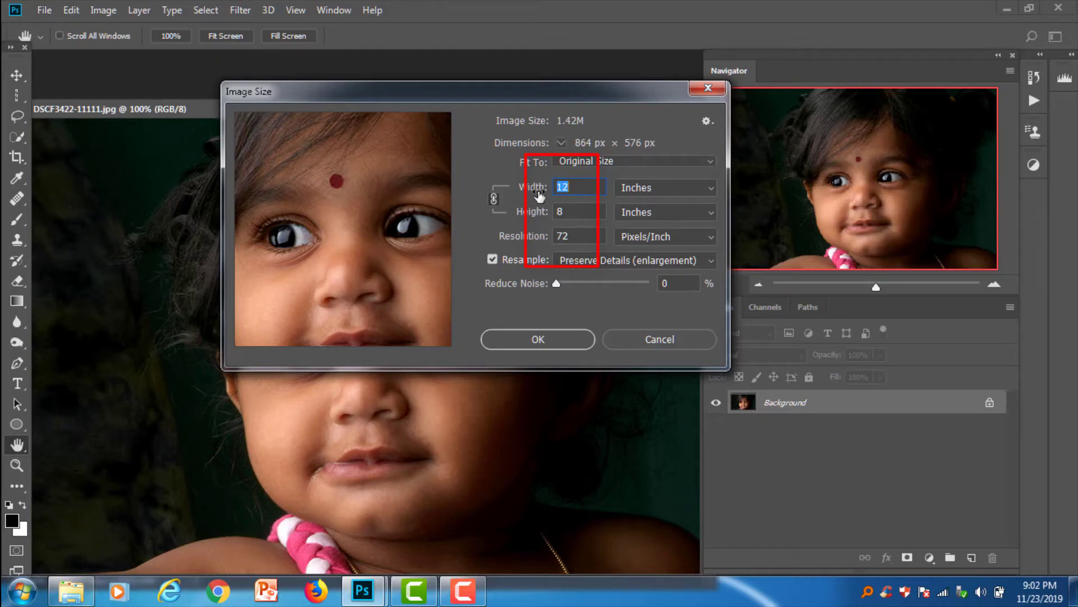
pyautogui.click(709, 89)
pyautogui.press('w')
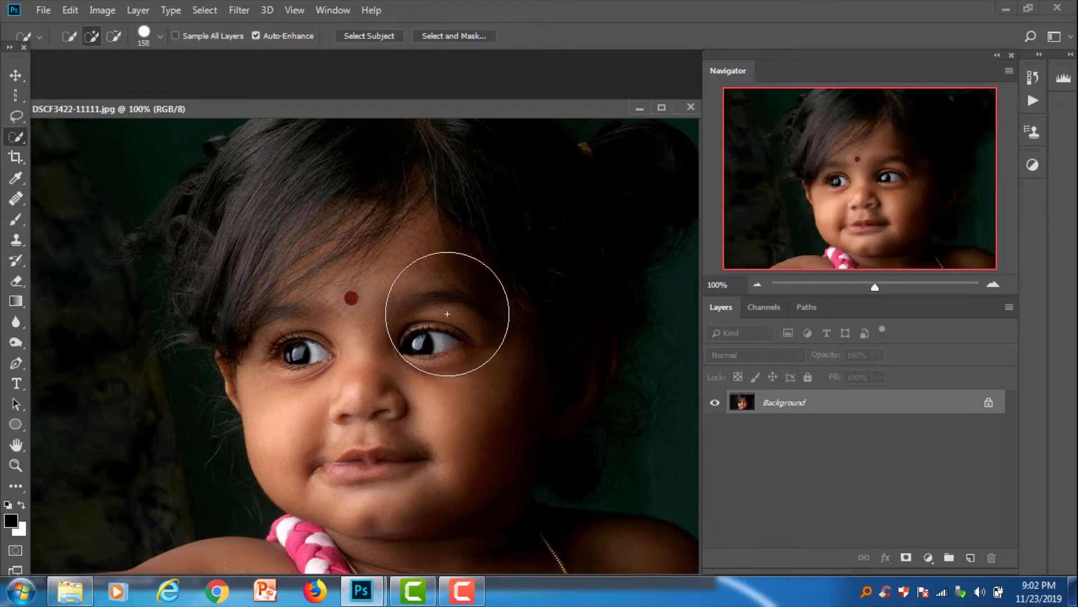
pyautogui.scroll(1, 441, 322)
pyautogui.scroll(2, 437, 320)
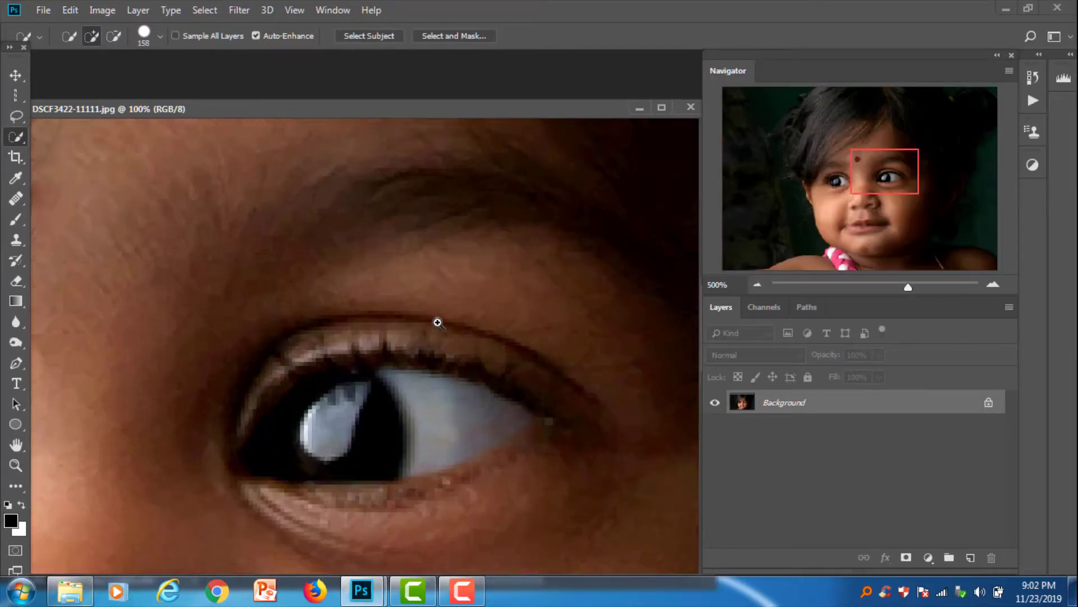
pyautogui.scroll(2, 427, 365)
pyautogui.scroll(1, 450, 326)
pyautogui.moveTo(468, 253)
pyautogui.mouseDown()
pyautogui.moveTo(571, 298)
pyautogui.moveTo(428, 390)
pyautogui.moveTo(371, 363)
pyautogui.moveTo(437, 335)
pyautogui.moveTo(500, 386)
pyautogui.moveTo(414, 361)
pyautogui.moveTo(368, 474)
pyautogui.mouseUp()
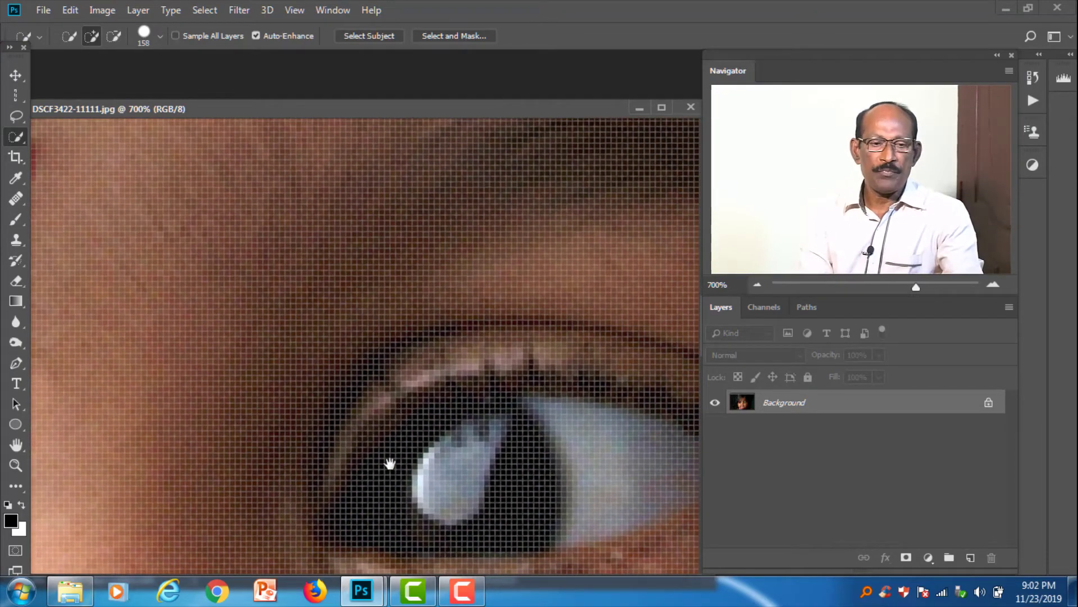
pyautogui.scroll(-1, 389, 463)
pyautogui.hotkey('ctrl', '0')
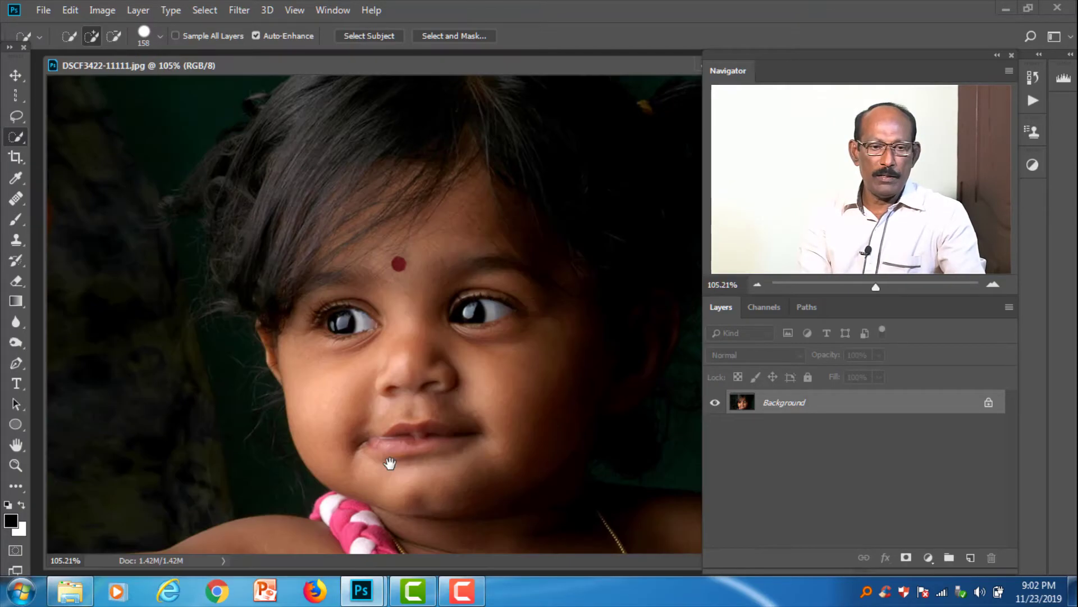
# Resample the portrait with Bicubic Smoother to 14 in wide at 300 ppi (4200 × 2800 px).
pyautogui.rightClick(337, 64)
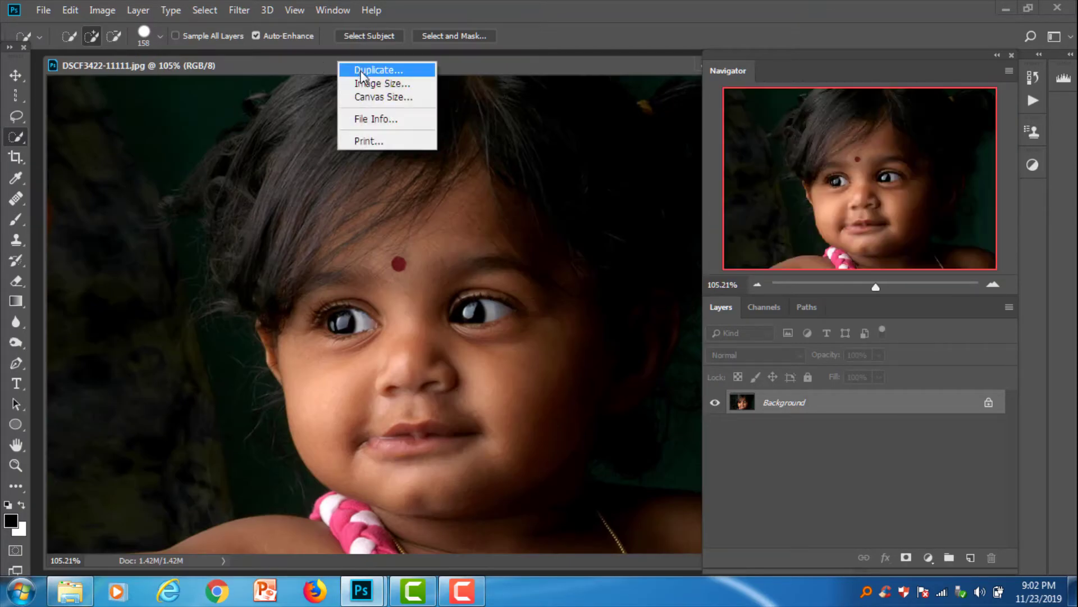
pyautogui.click(372, 82)
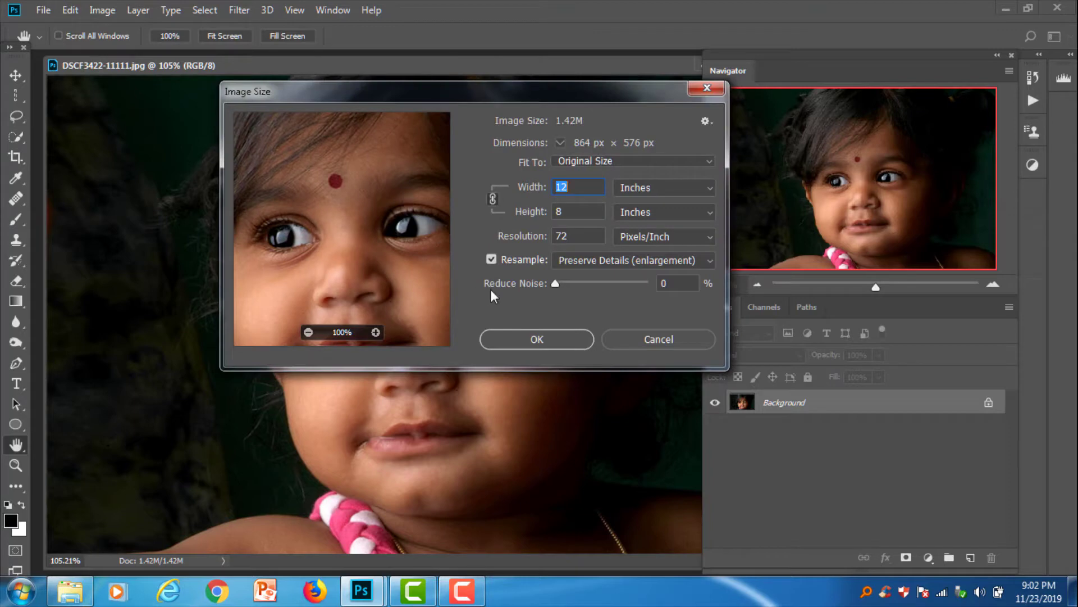
pyautogui.click(492, 259)
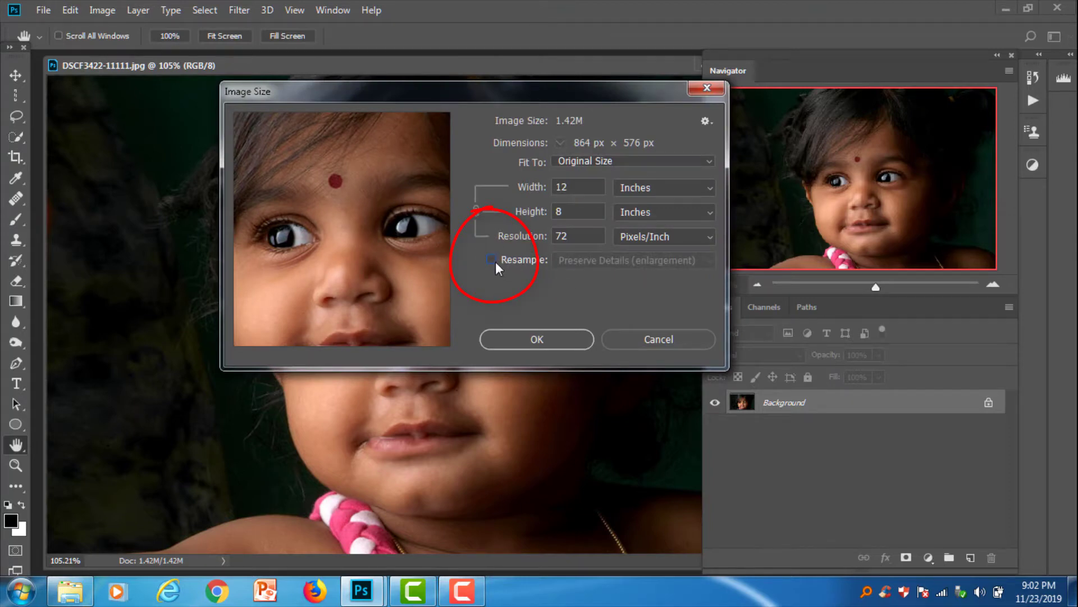
pyautogui.click(492, 259)
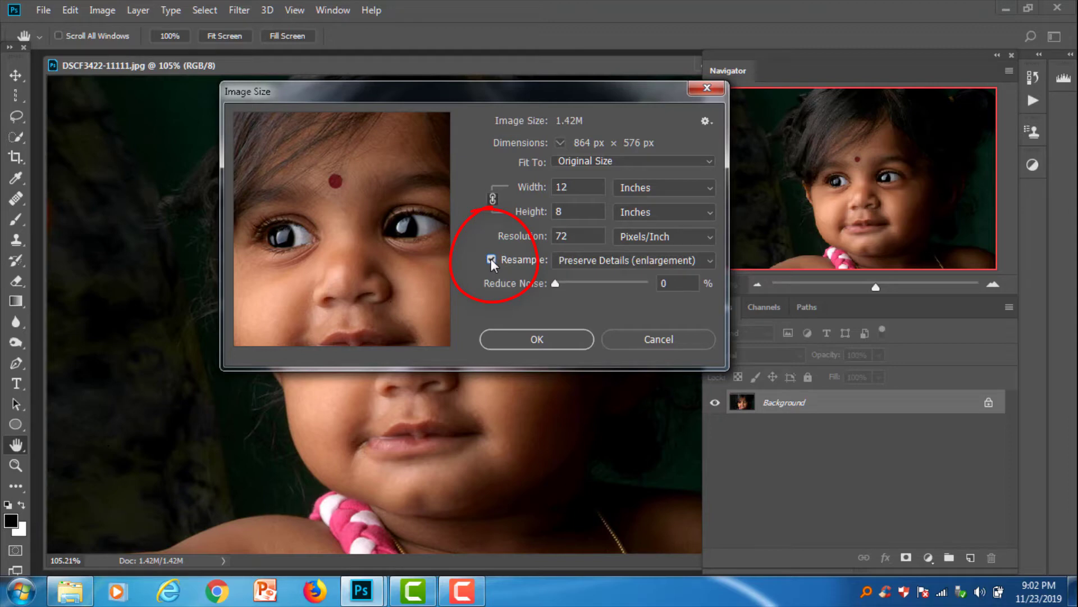
pyautogui.click(491, 259)
pyautogui.click(491, 260)
pyautogui.click(710, 261)
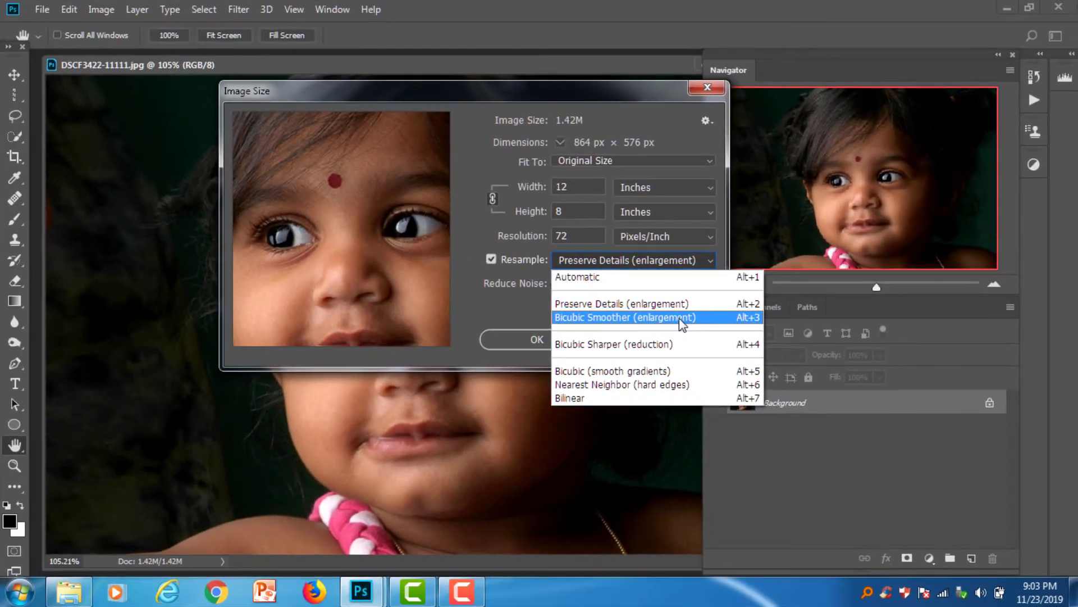
pyautogui.click(679, 318)
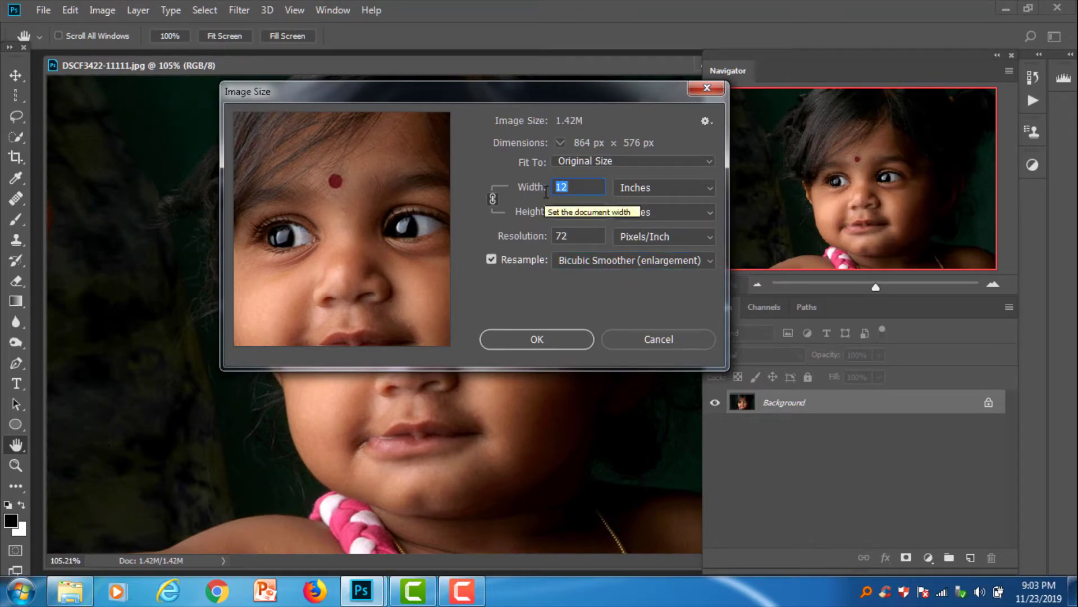
pyautogui.write('14')
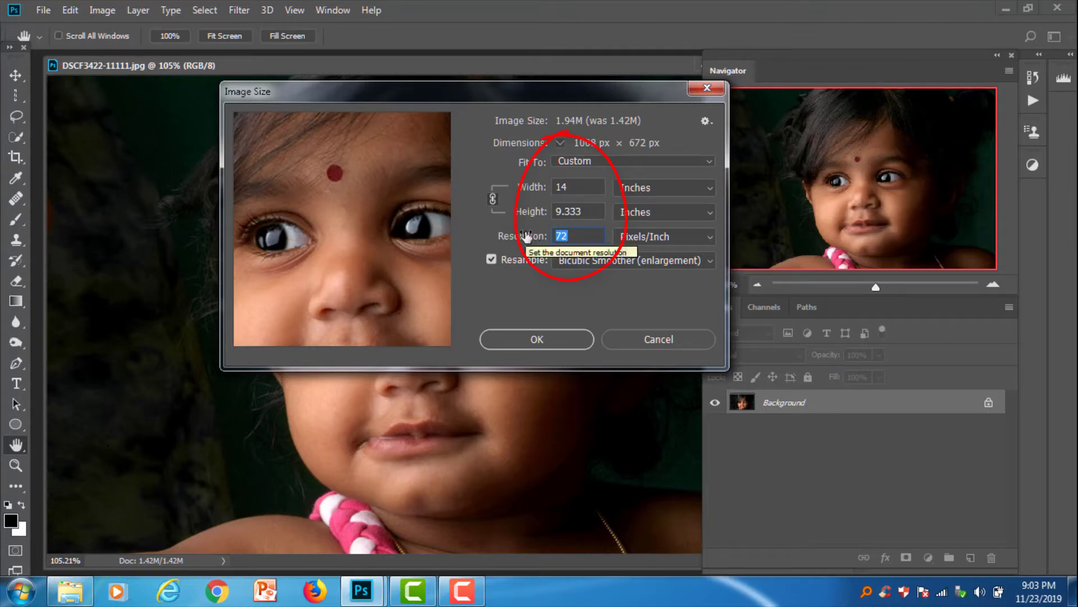
pyautogui.write('300')
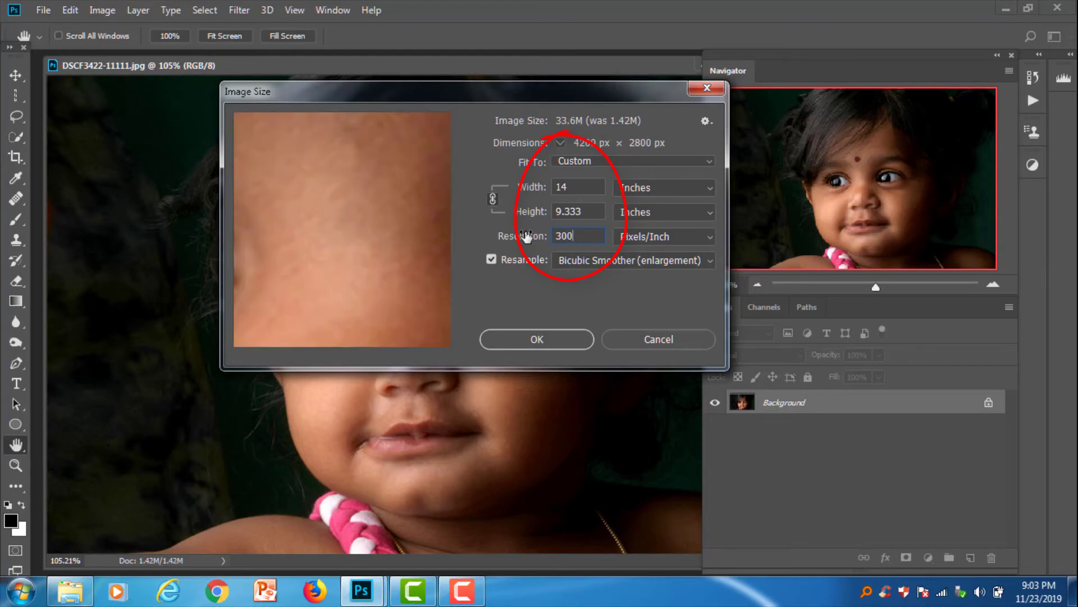
pyautogui.click(559, 342)
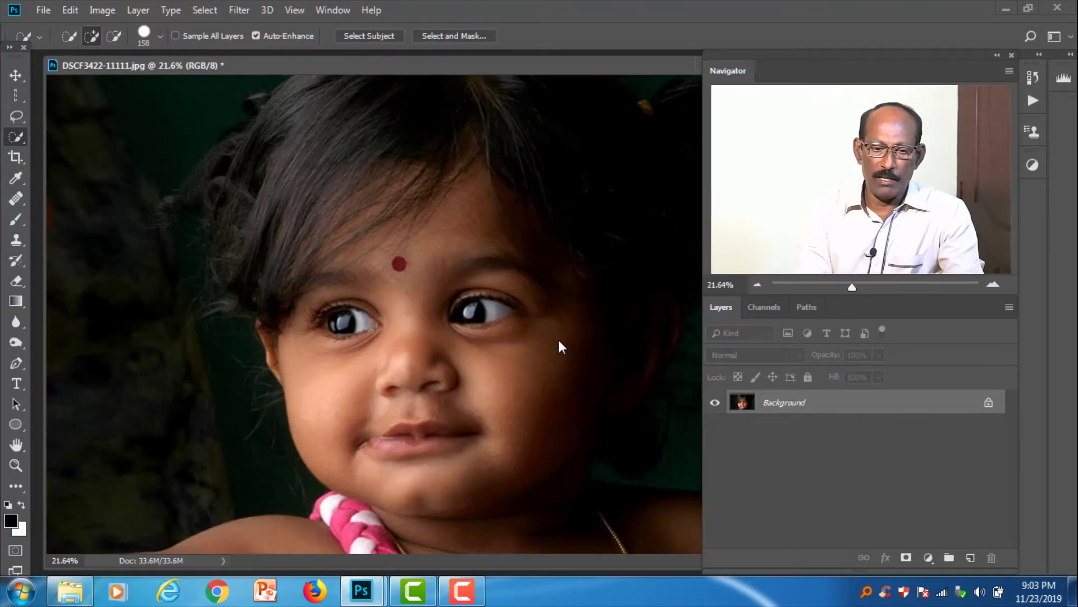
# Zoom to 100% on the girl's eye and cheek to check the enlarged detail.
pyautogui.keyDown('ctrl'); pyautogui.click(472, 327); pyautogui.keyUp('ctrl')
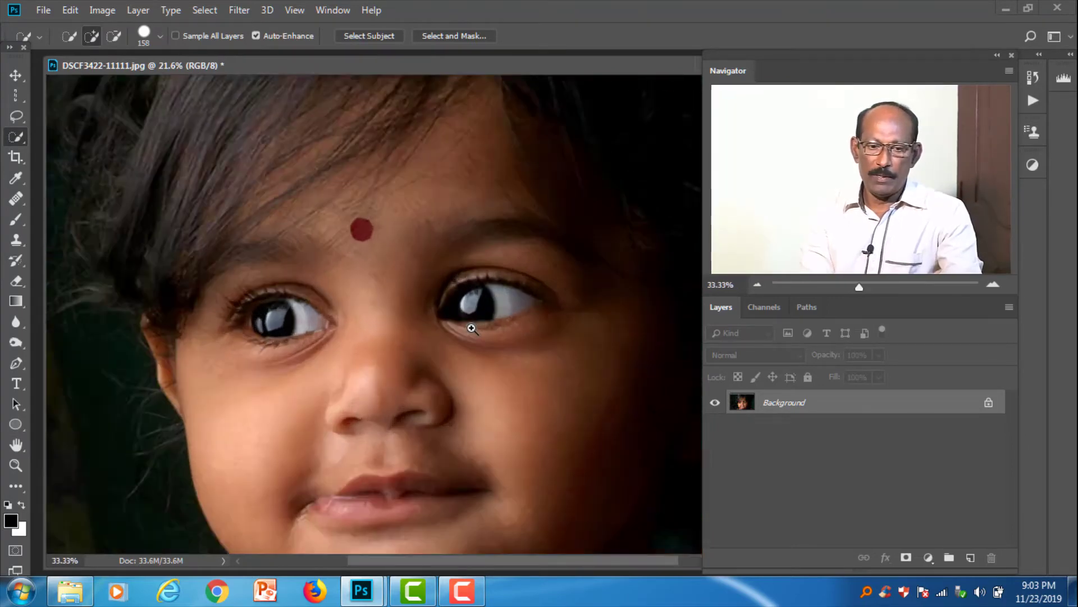
pyautogui.moveTo(496, 375); pyautogui.dragTo(422, 294)
pyautogui.moveTo(453, 373)
pyautogui.mouseDown()
pyautogui.moveTo(432, 242)
pyautogui.moveTo(469, 318)
pyautogui.moveTo(465, 366)
pyautogui.mouseUp()
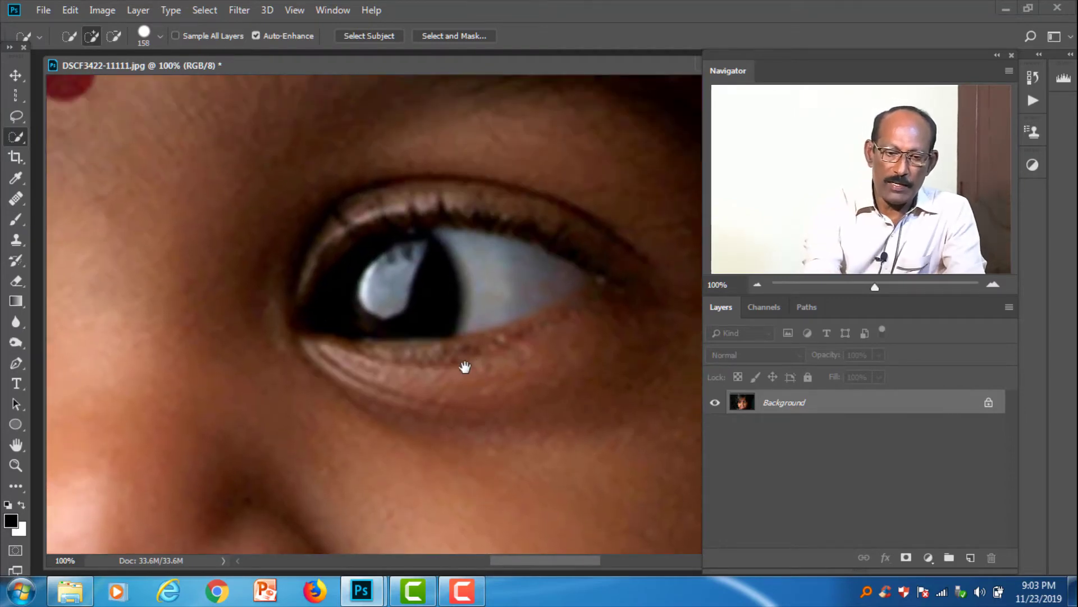
pyautogui.hotkey('ctrl', '0')
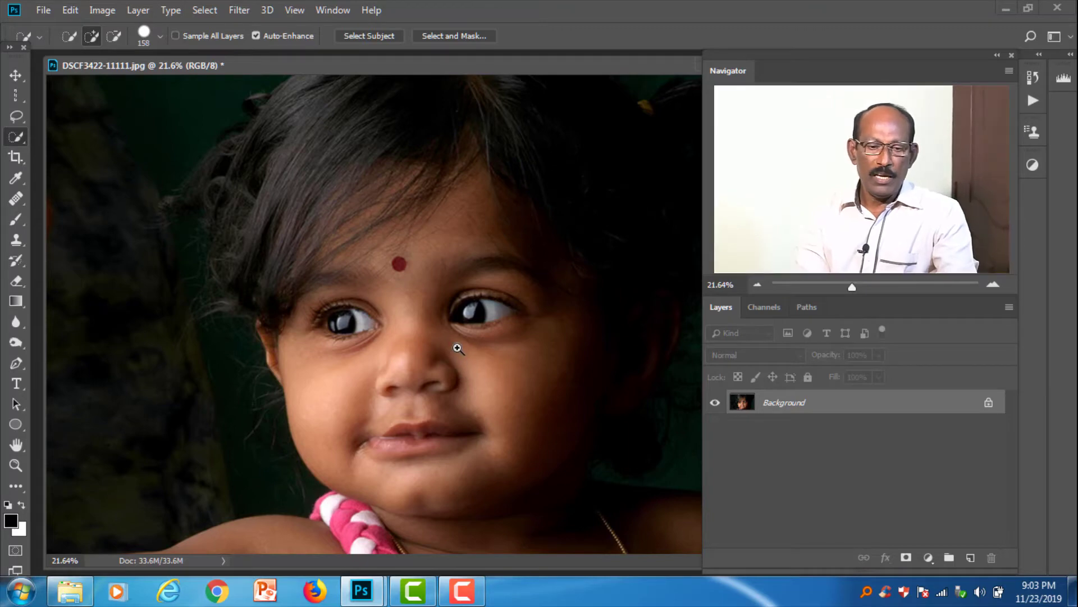
# Inspect the eye and skin at up to 400%, then fit the portrait and open Noise filters.
pyautogui.keyDown('ctrl'); pyautogui.click(460, 367); pyautogui.keyUp('ctrl')
pyautogui.moveTo(481, 337)
pyautogui.mouseDown()
pyautogui.moveTo(423, 336)
pyautogui.moveTo(440, 362)
pyautogui.mouseUp()
pyautogui.keyDown('ctrl'); pyautogui.click(441, 342); pyautogui.keyUp('ctrl')
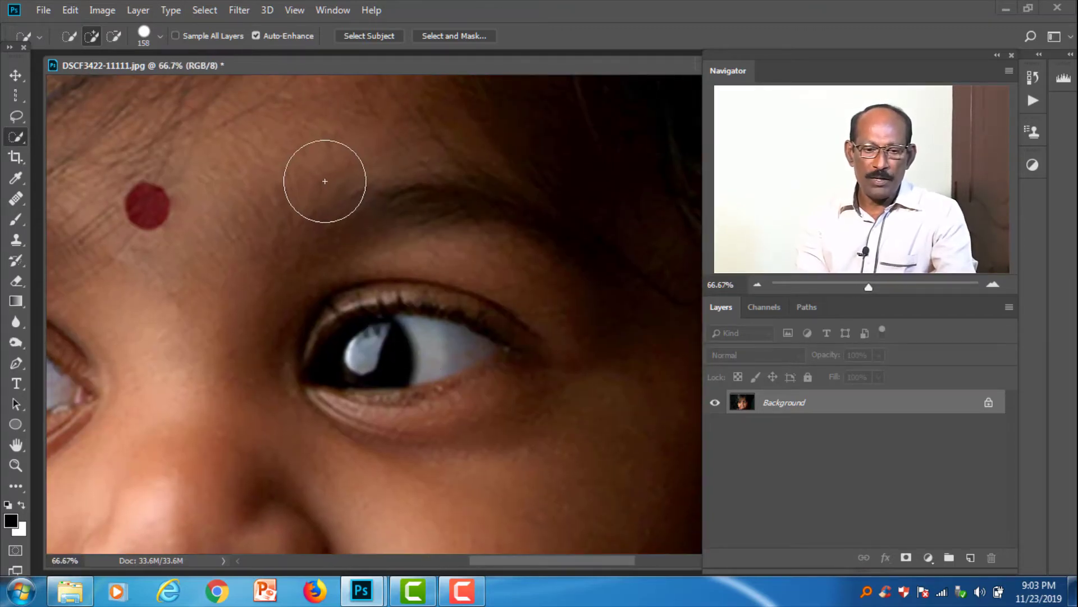
pyautogui.keyDown('ctrl'); pyautogui.click(445, 353); pyautogui.keyUp('ctrl')
pyautogui.keyDown('ctrl'); pyautogui.click(462, 393); pyautogui.keyUp('ctrl')
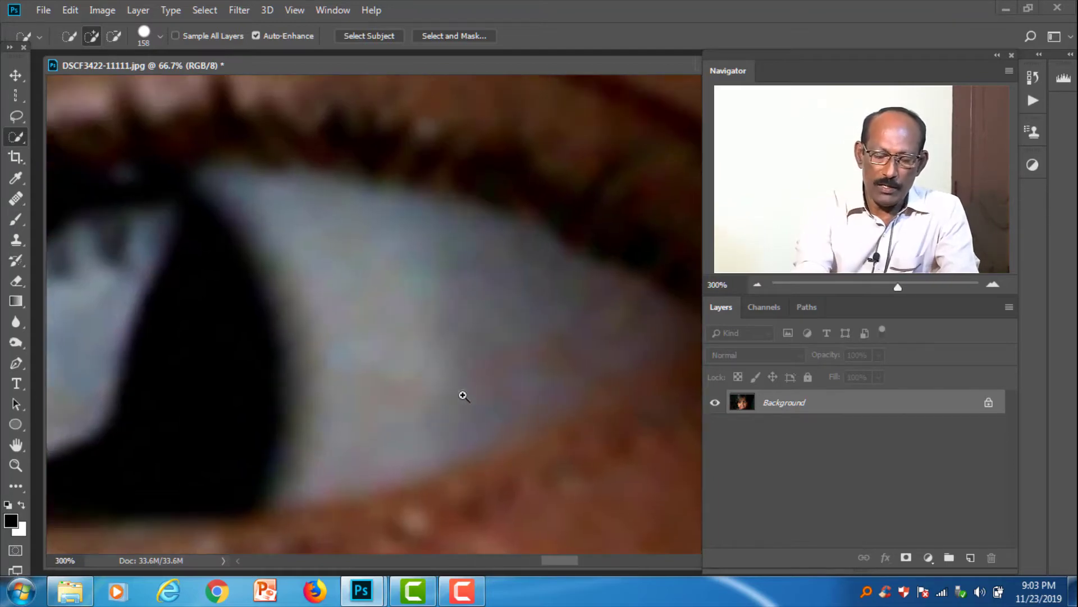
pyautogui.keyDown('ctrl'); pyautogui.click(443, 308); pyautogui.keyUp('ctrl')
pyautogui.moveTo(448, 314); pyautogui.dragTo(414, 243)
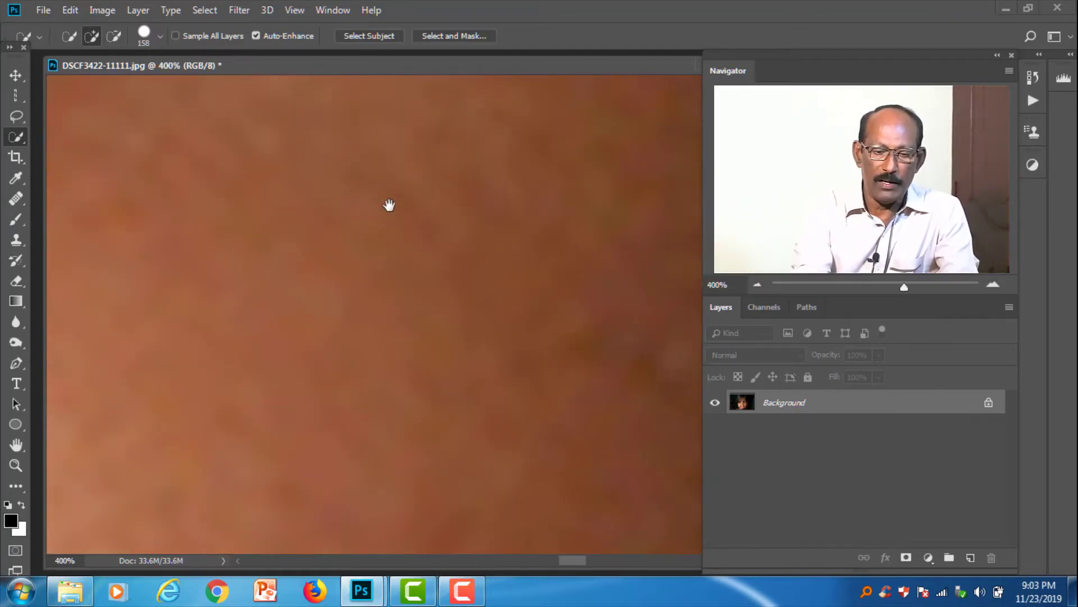
pyautogui.hotkey('ctrl', '-')
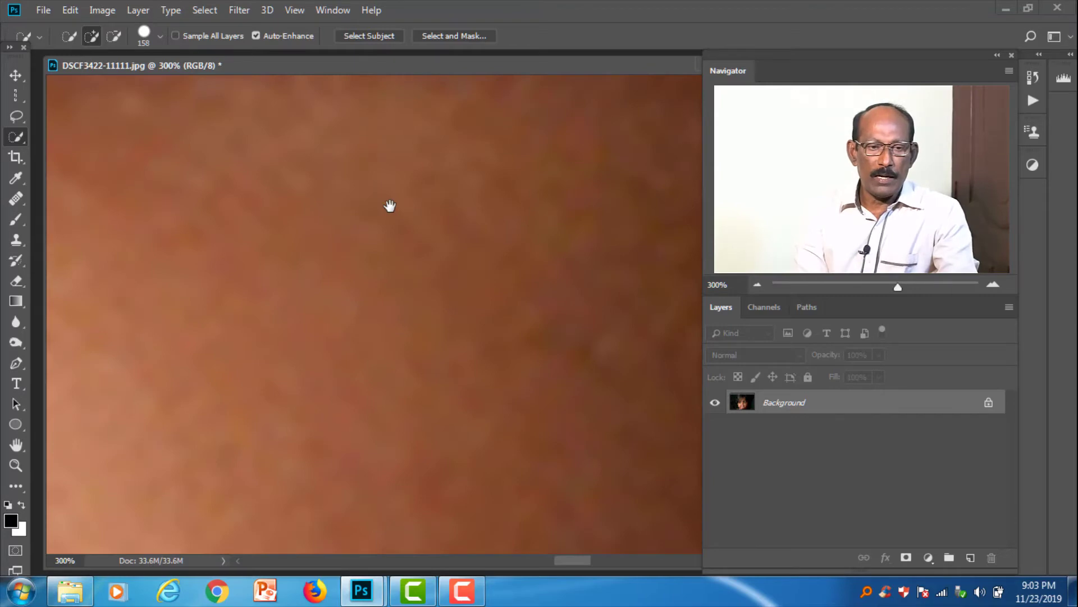
pyautogui.hotkey('ctrl', '0')
pyautogui.click(240, 10)
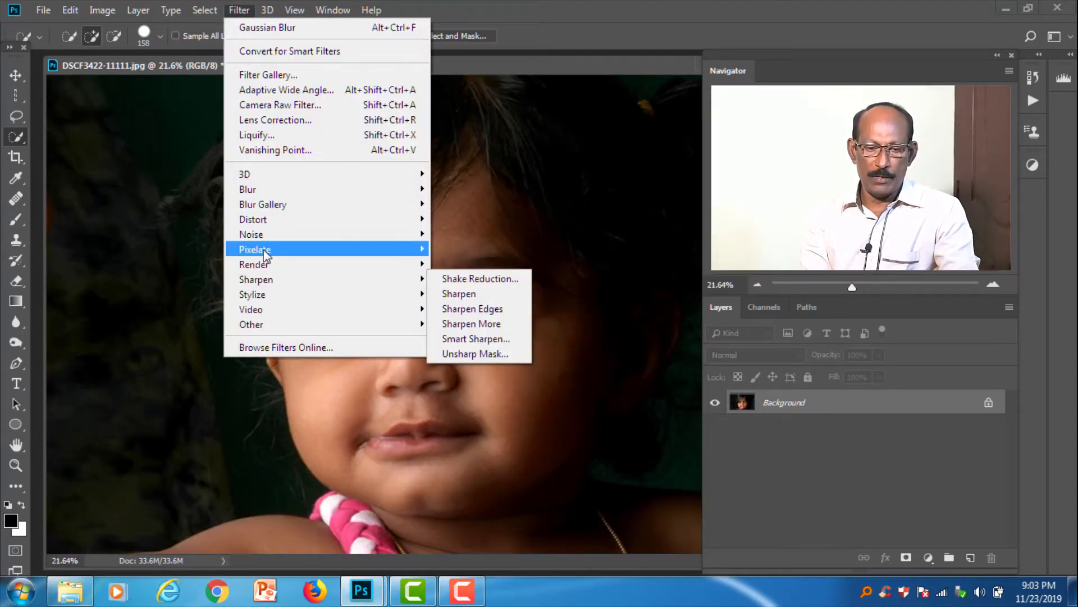
pyautogui.moveTo(251, 234)
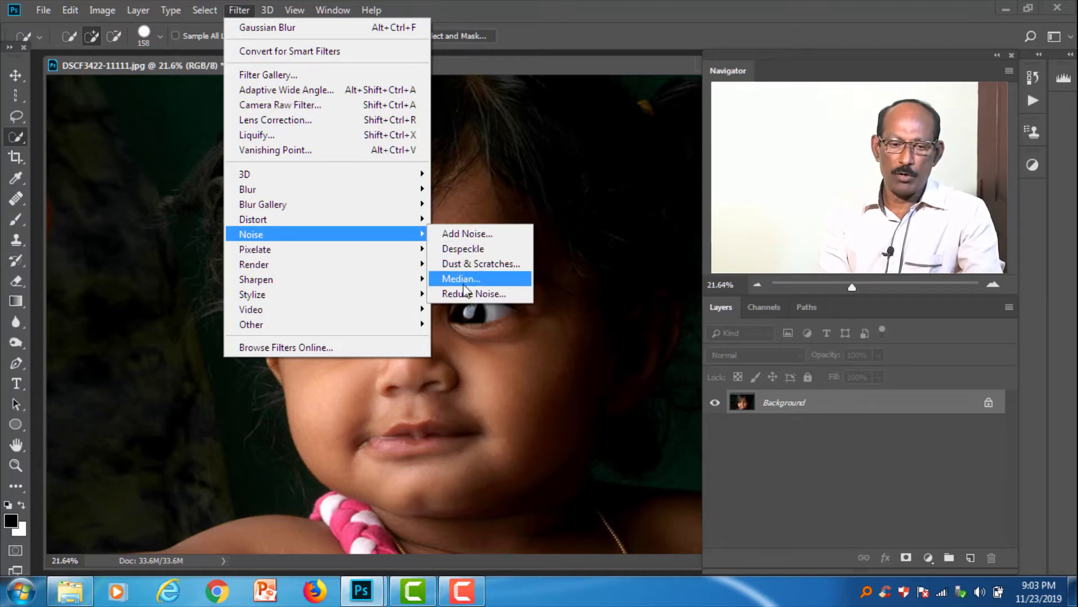
# Apply Reduce Noise at Strength 10 with Preserve Details, Color Noise and Sharpen Details at 0.
pyautogui.click(465, 294)
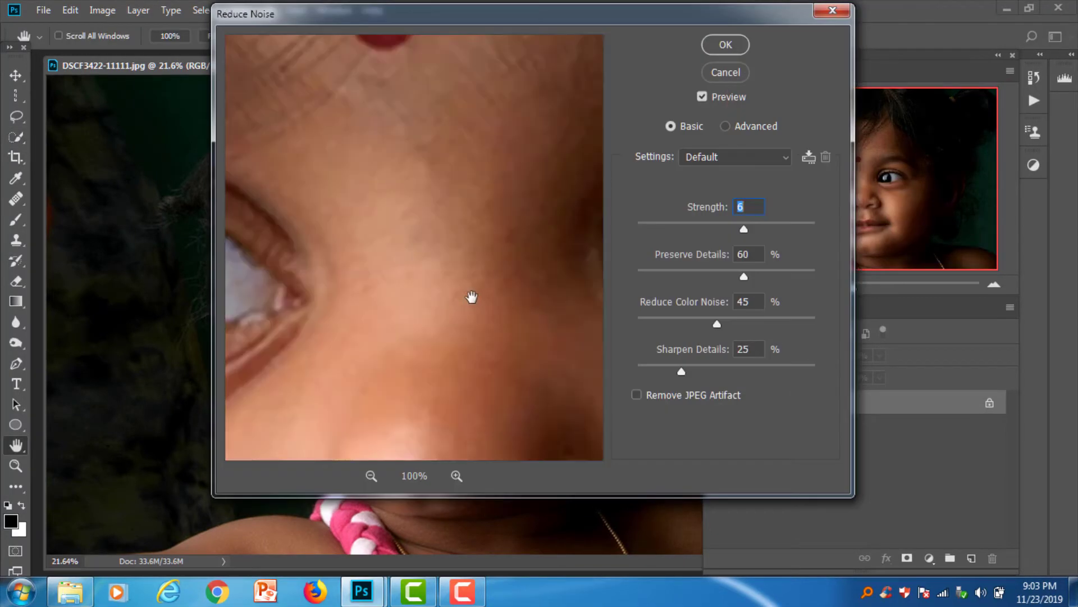
pyautogui.moveTo(445, 281); pyautogui.dragTo(385, 263)
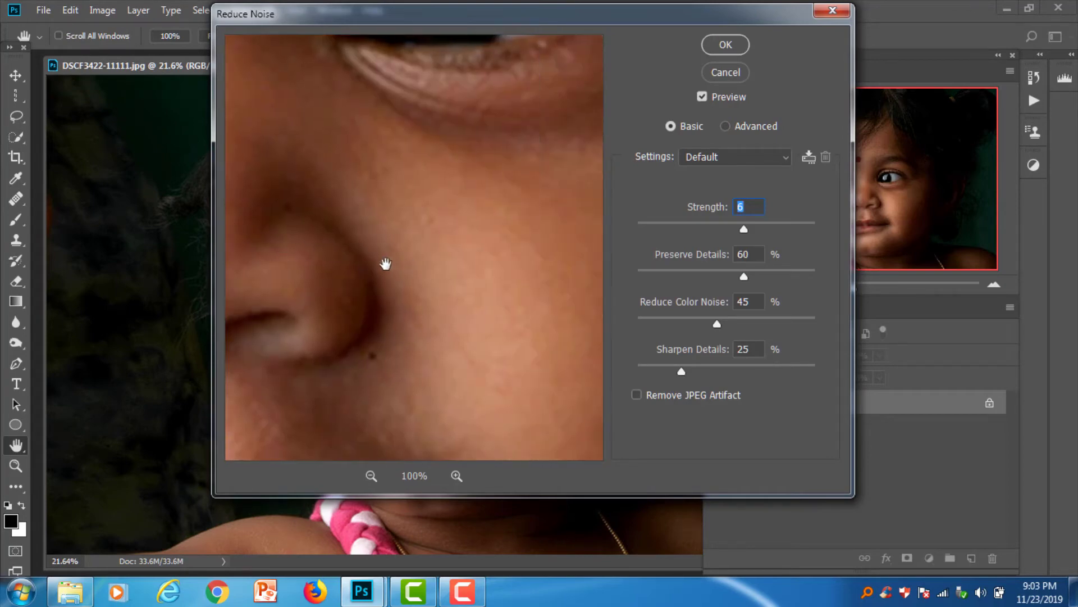
pyautogui.moveTo(442, 291); pyautogui.dragTo(358, 304)
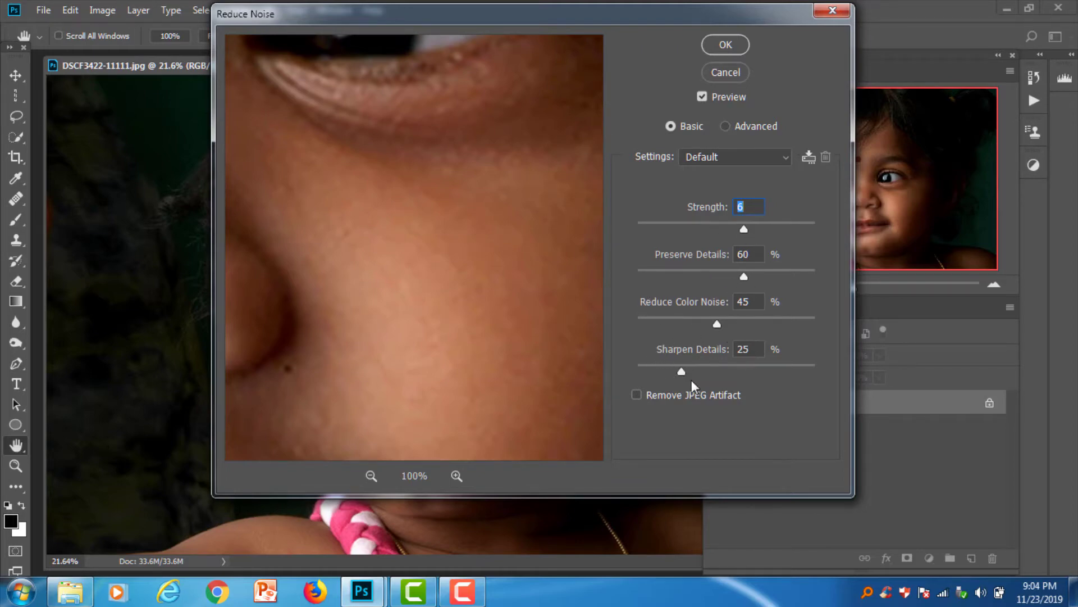
pyautogui.moveTo(678, 370); pyautogui.dragTo(625, 374)
pyautogui.moveTo(716, 324); pyautogui.dragTo(642, 330)
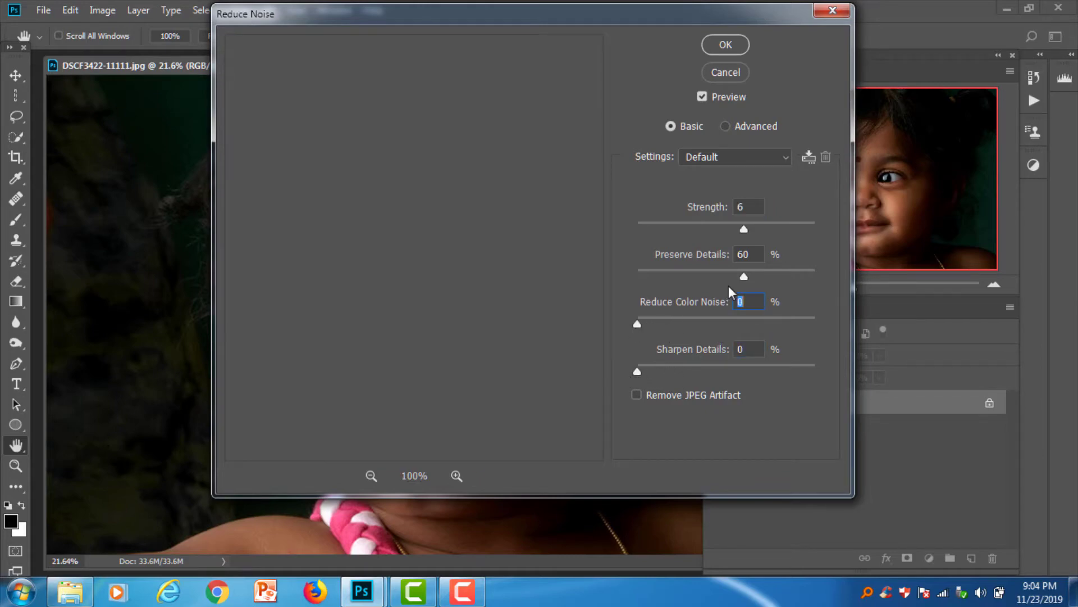
pyautogui.moveTo(743, 277); pyautogui.dragTo(647, 282)
pyautogui.moveTo(744, 228); pyautogui.dragTo(825, 227)
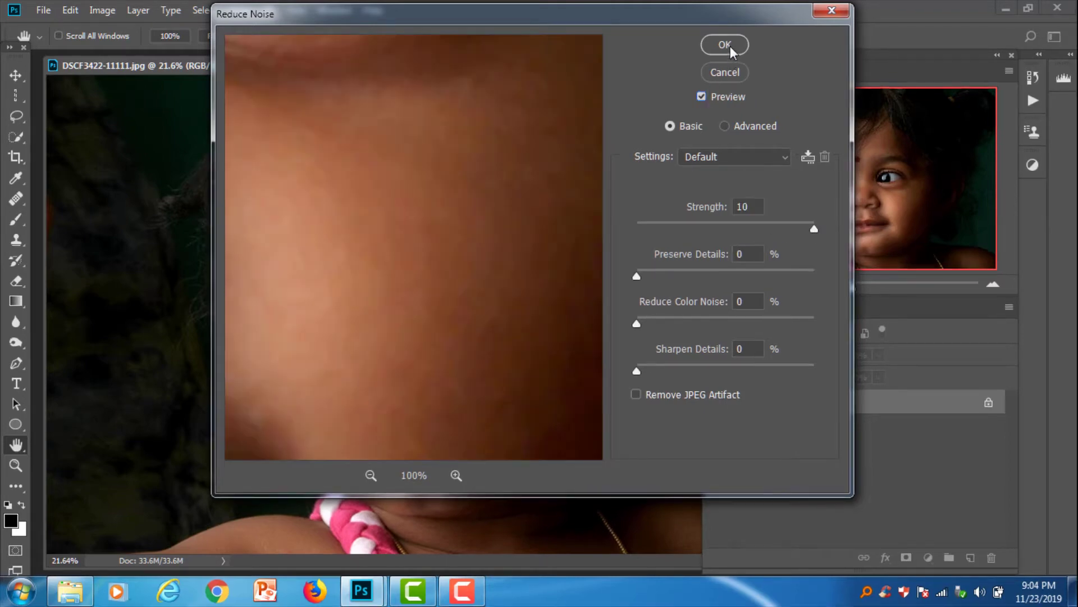
pyautogui.click(730, 46)
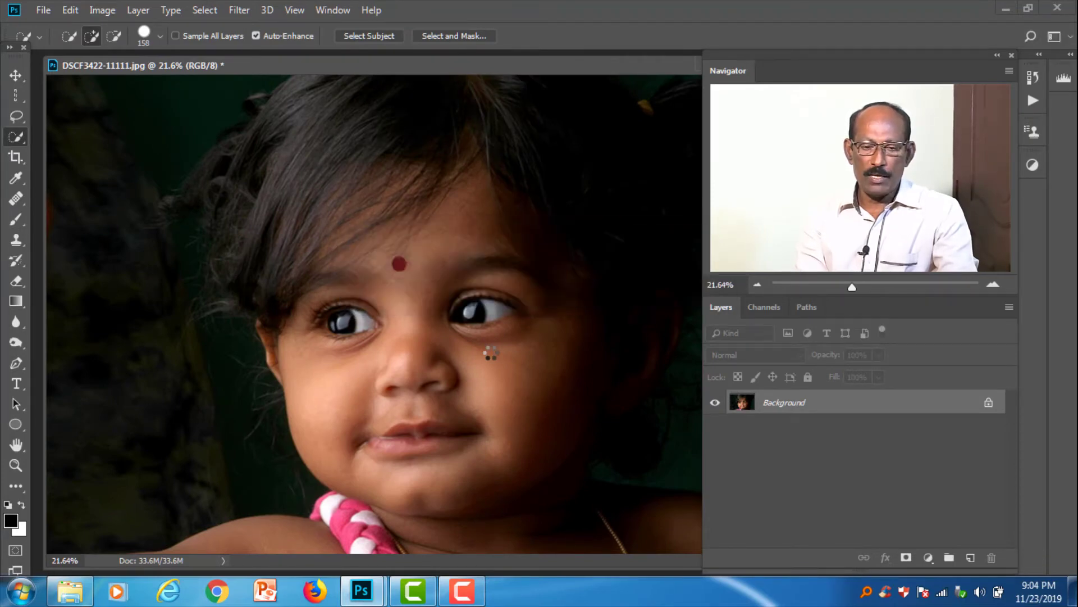
# Check the skin up close, then duplicate the photo to Layer 1 and desaturate it to grayscale.
pyautogui.scroll(1, 508, 387)
pyautogui.scroll(3, 509, 387)
pyautogui.scroll(2, 508, 396)
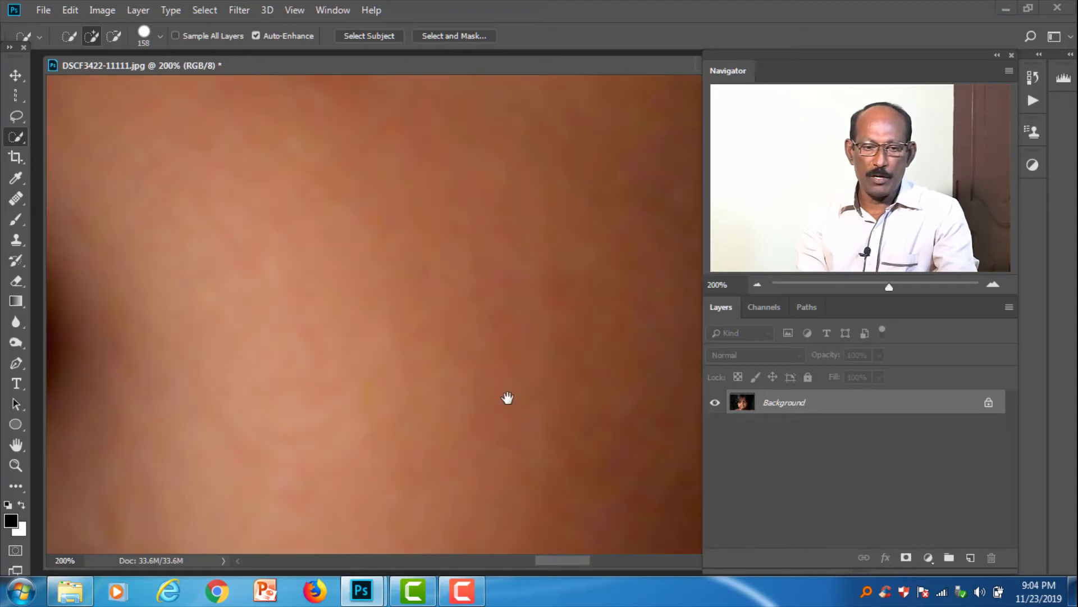
pyautogui.moveTo(508, 398)
pyautogui.mouseDown()
pyautogui.moveTo(392, 366)
pyautogui.moveTo(474, 454)
pyautogui.moveTo(496, 422)
pyautogui.moveTo(429, 414)
pyautogui.mouseUp()
pyautogui.hotkey('ctrl', '0')
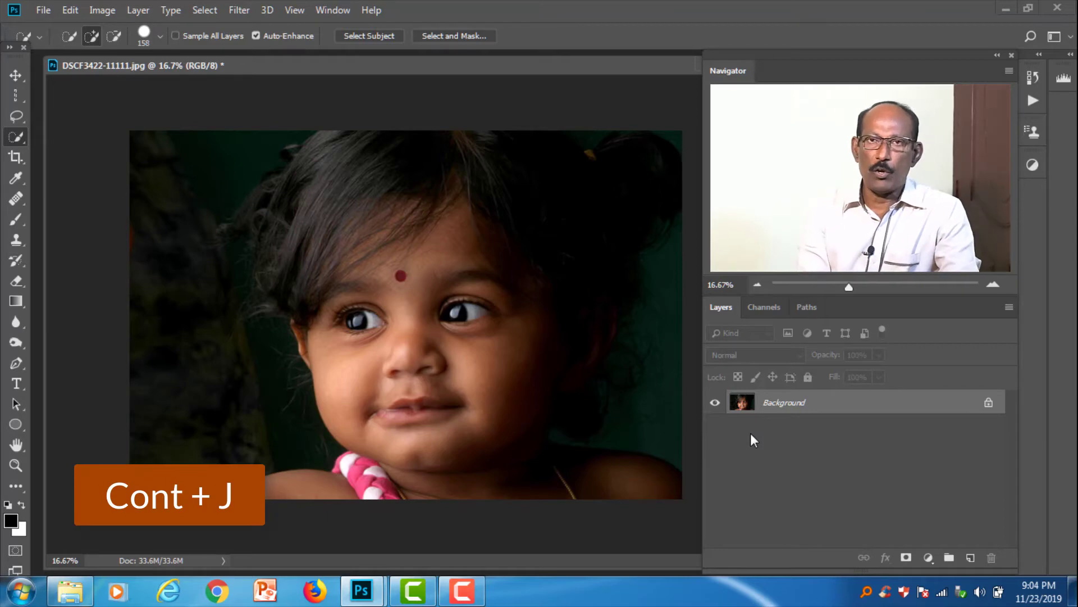
pyautogui.hotkey('ctrl', 'j')
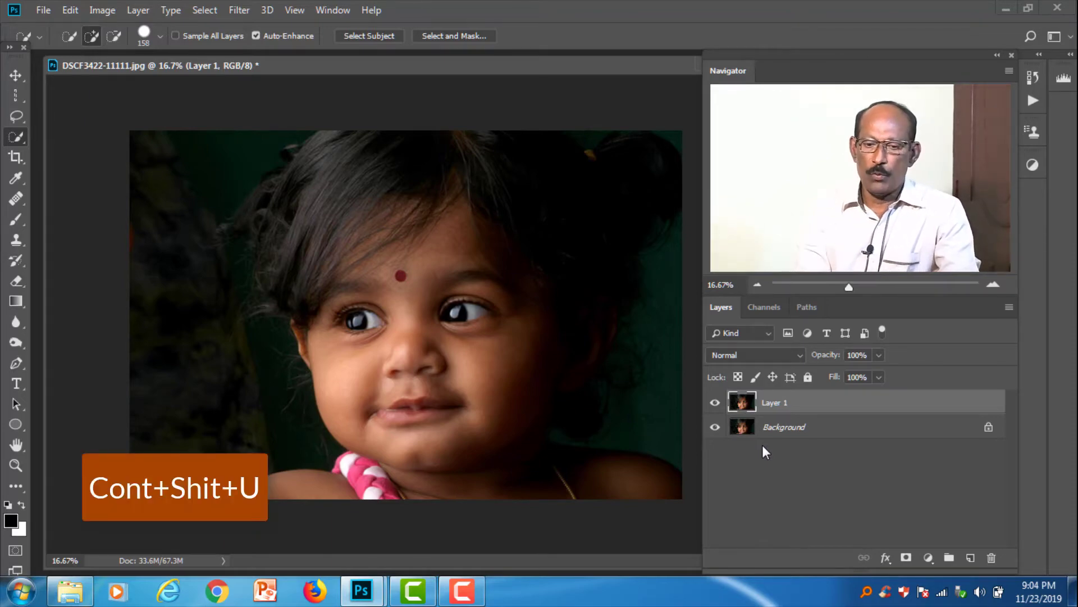
pyautogui.hotkey('ctrl', 'shift', 'u')
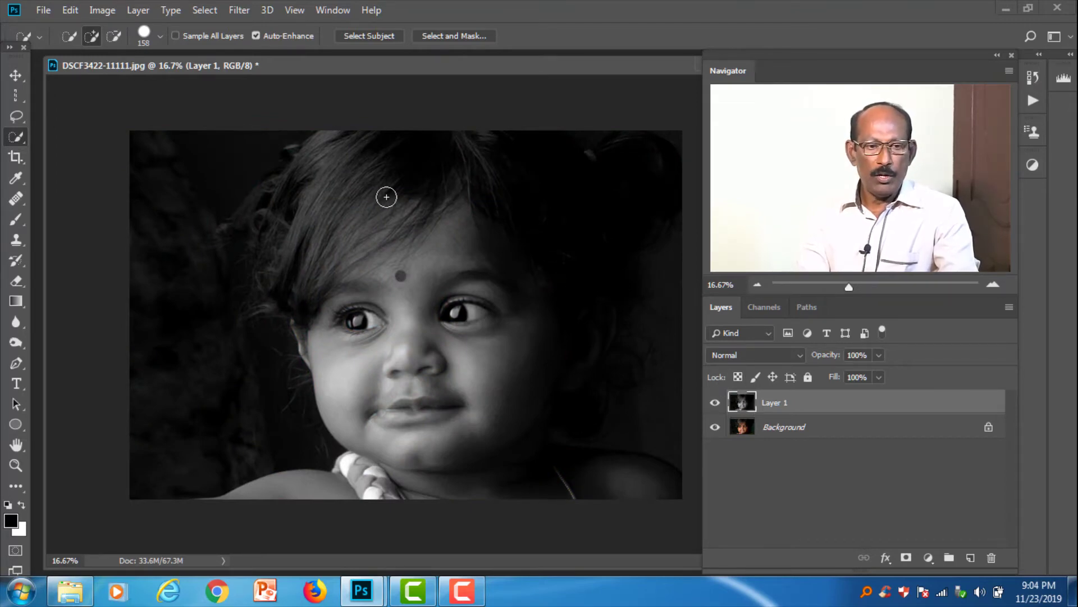
# Apply High Pass to Layer 1 at a 5-pixel radius after trying other radius values.
pyautogui.click(239, 10)
pyautogui.moveTo(152, 342)
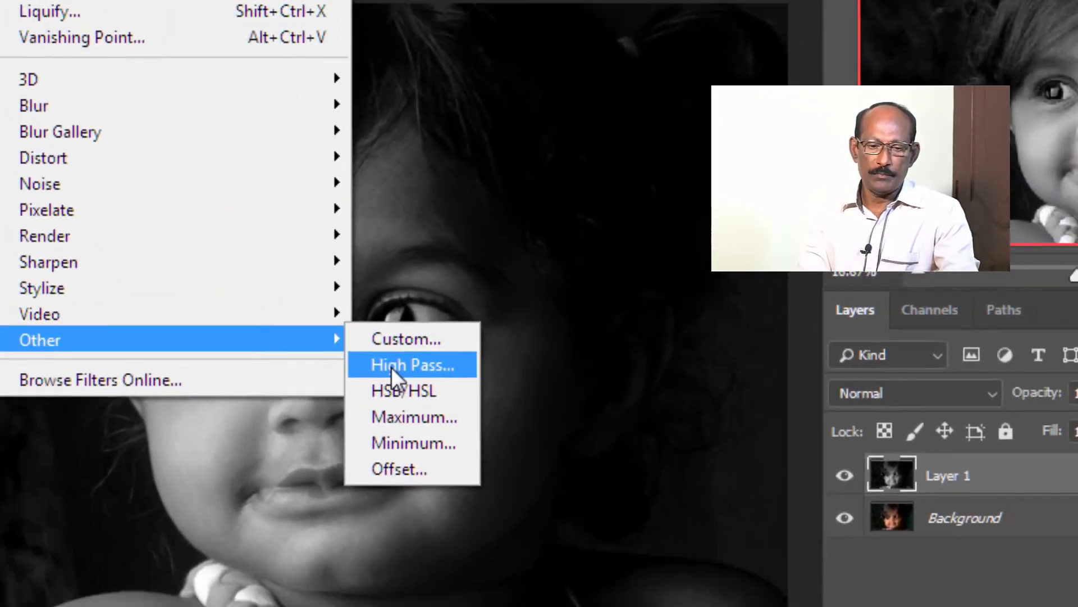
pyautogui.click(427, 357)
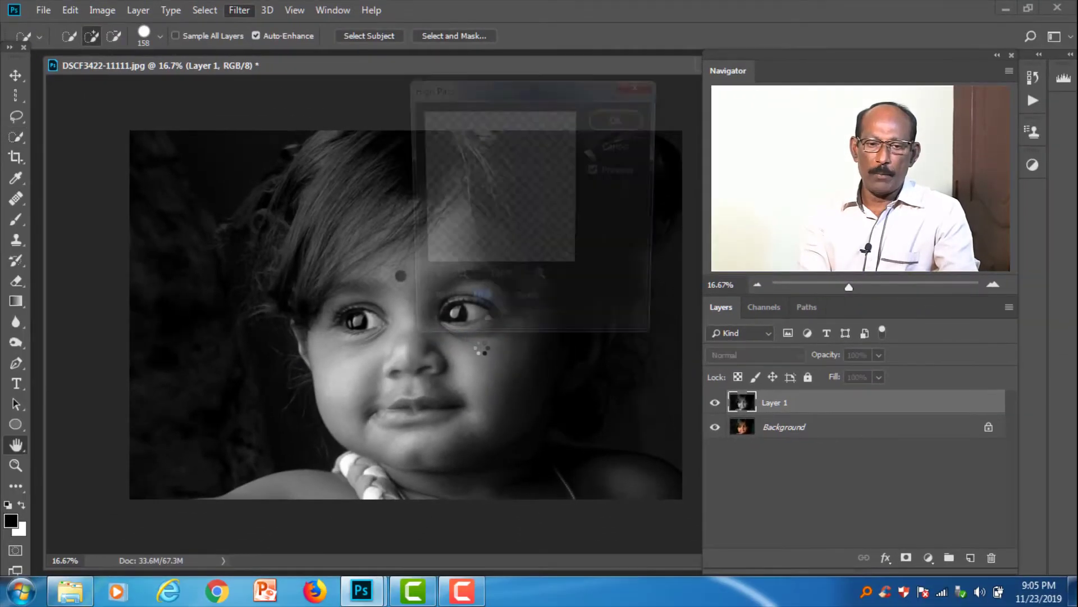
pyautogui.moveTo(537, 85); pyautogui.dragTo(247, 103)
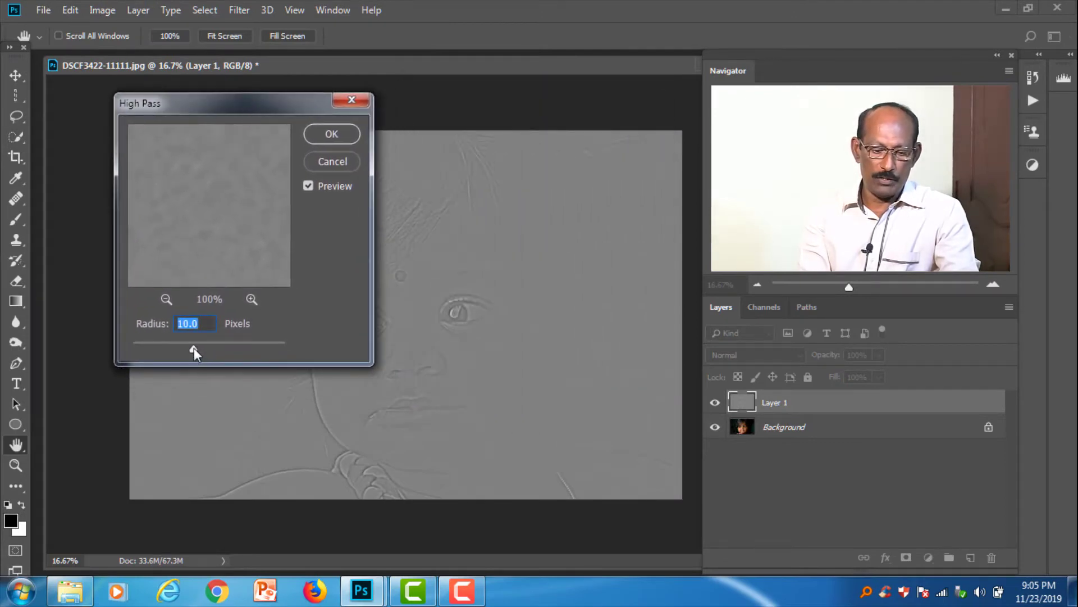
pyautogui.moveTo(194, 349); pyautogui.dragTo(120, 349)
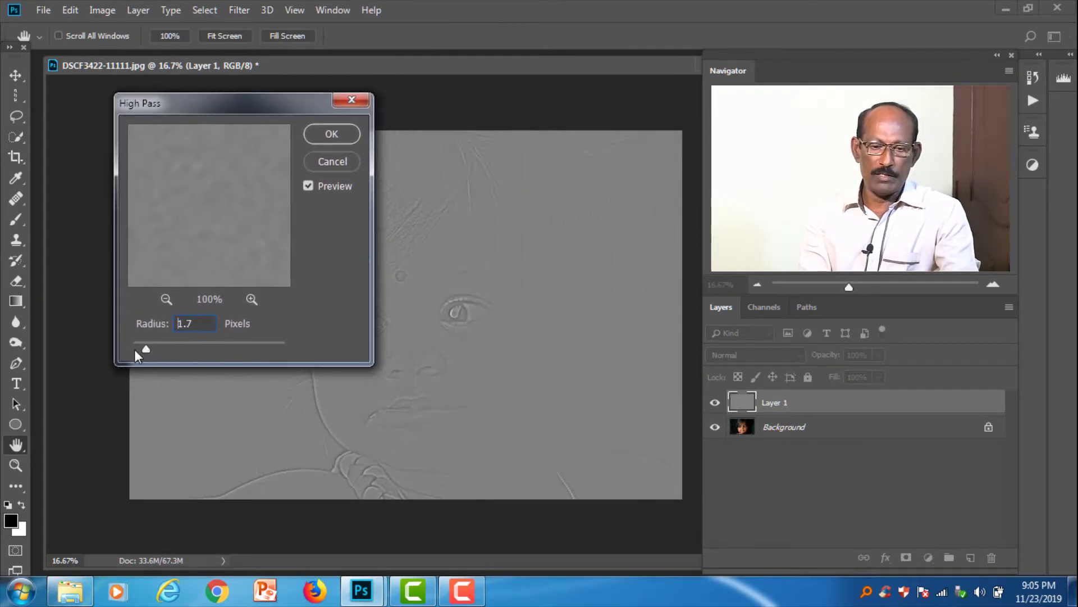
pyautogui.keyDown('ctrl'); pyautogui.click(531, 324); pyautogui.keyUp('ctrl')
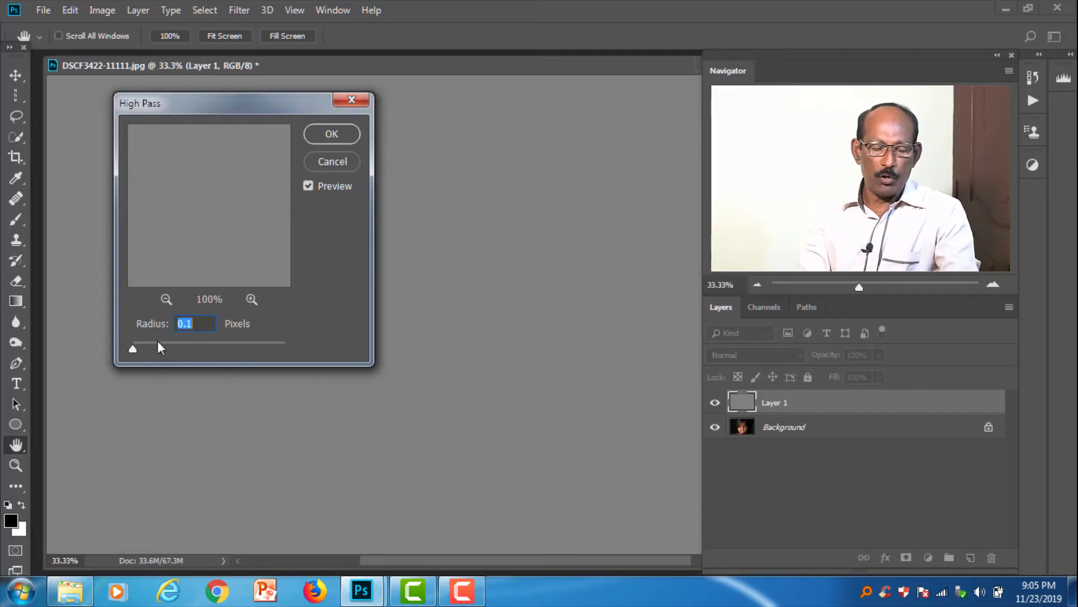
pyautogui.moveTo(132, 348); pyautogui.dragTo(181, 348)
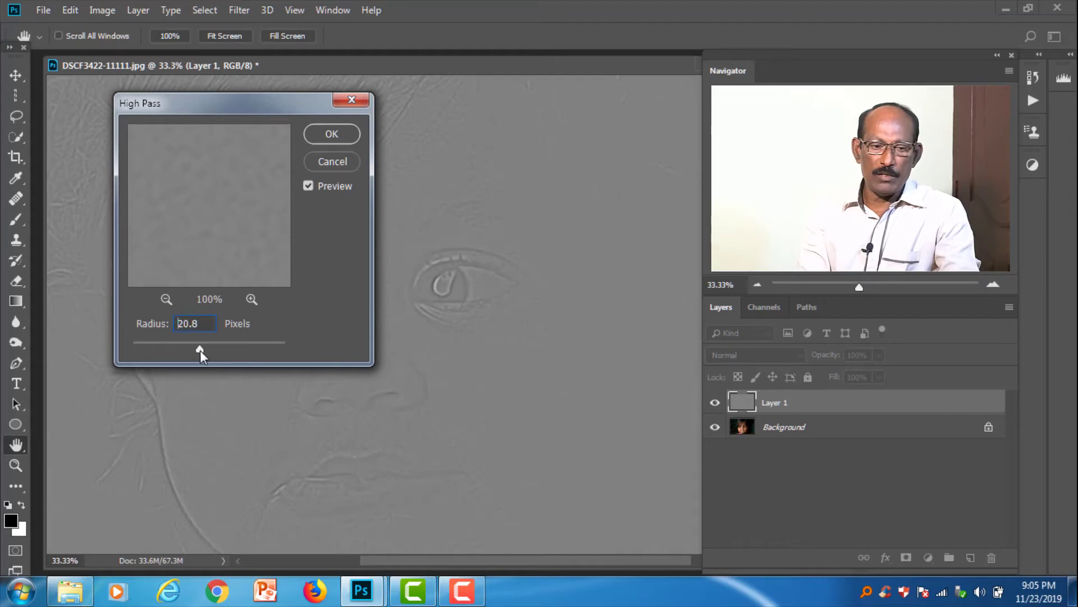
pyautogui.moveTo(134, 351); pyautogui.dragTo(209, 349)
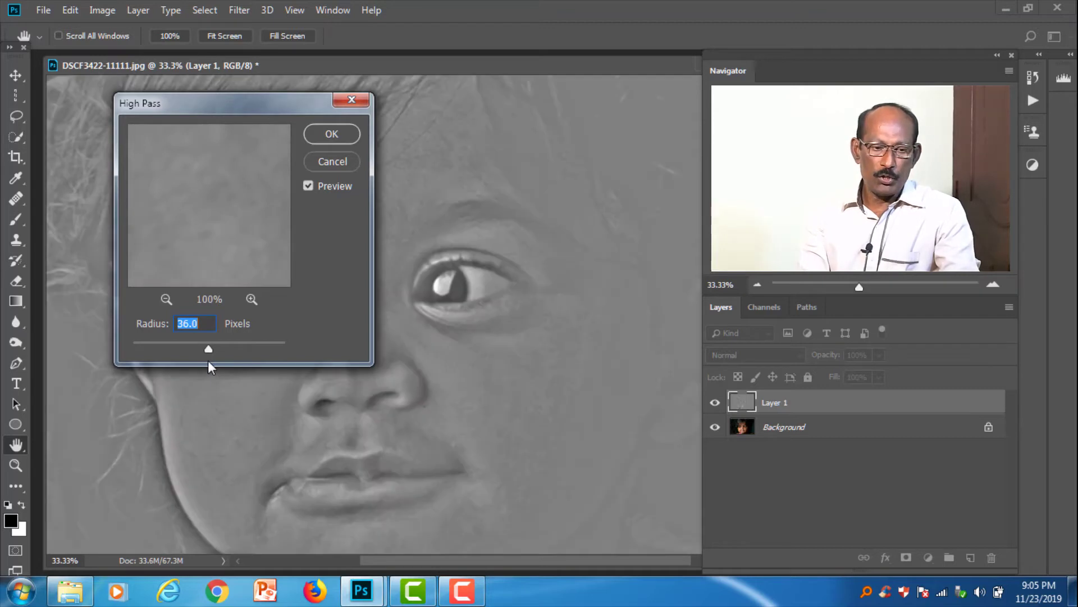
pyautogui.moveTo(208, 349)
pyautogui.mouseDown()
pyautogui.moveTo(136, 346)
pyautogui.moveTo(154, 349)
pyautogui.mouseUp()
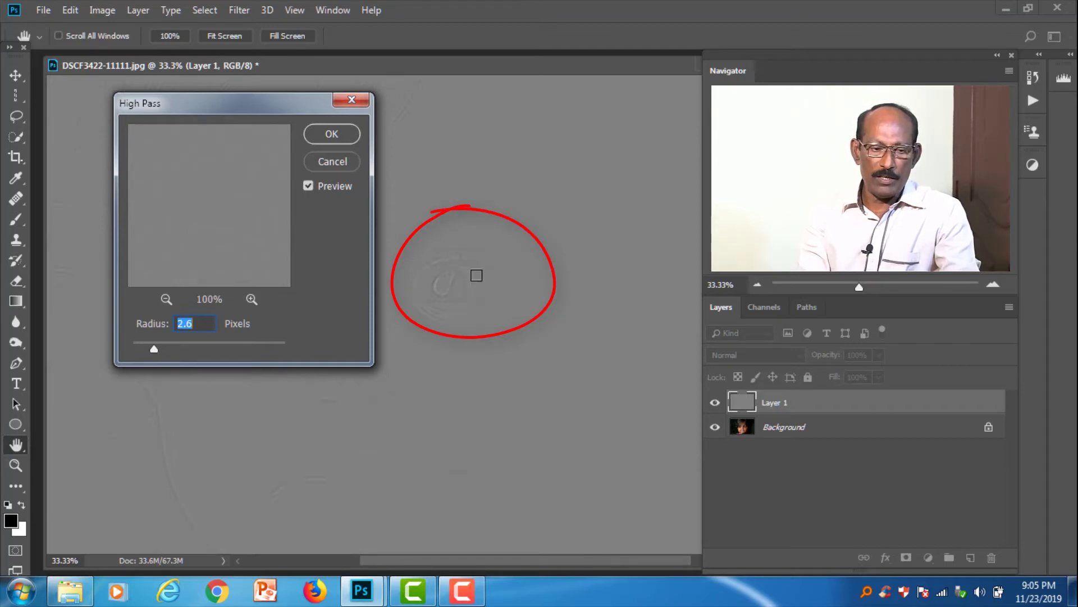
pyautogui.moveTo(151, 348); pyautogui.dragTo(158, 347)
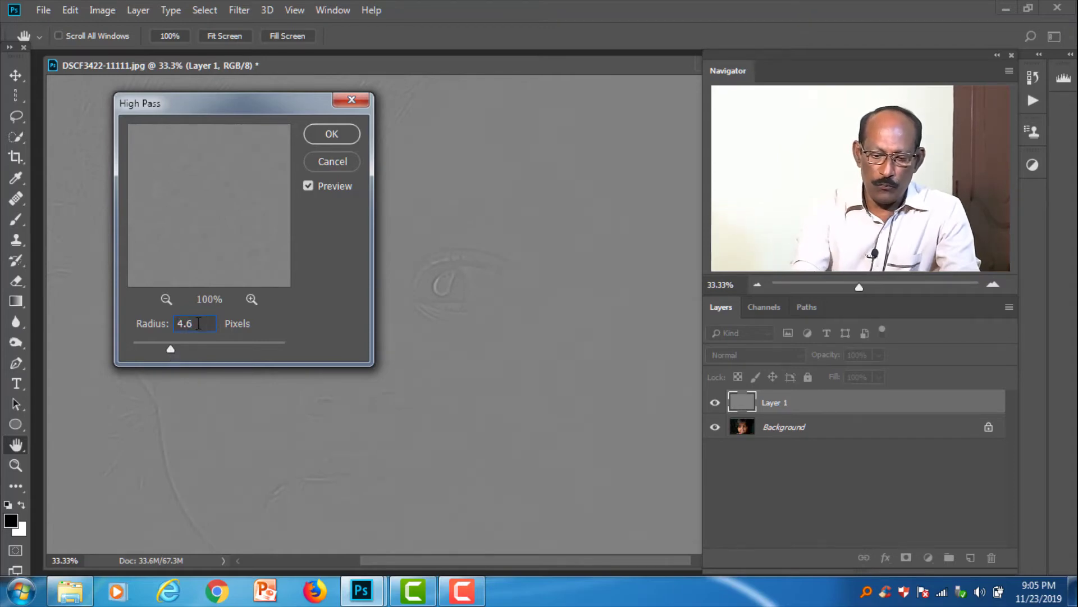
pyautogui.write('5')
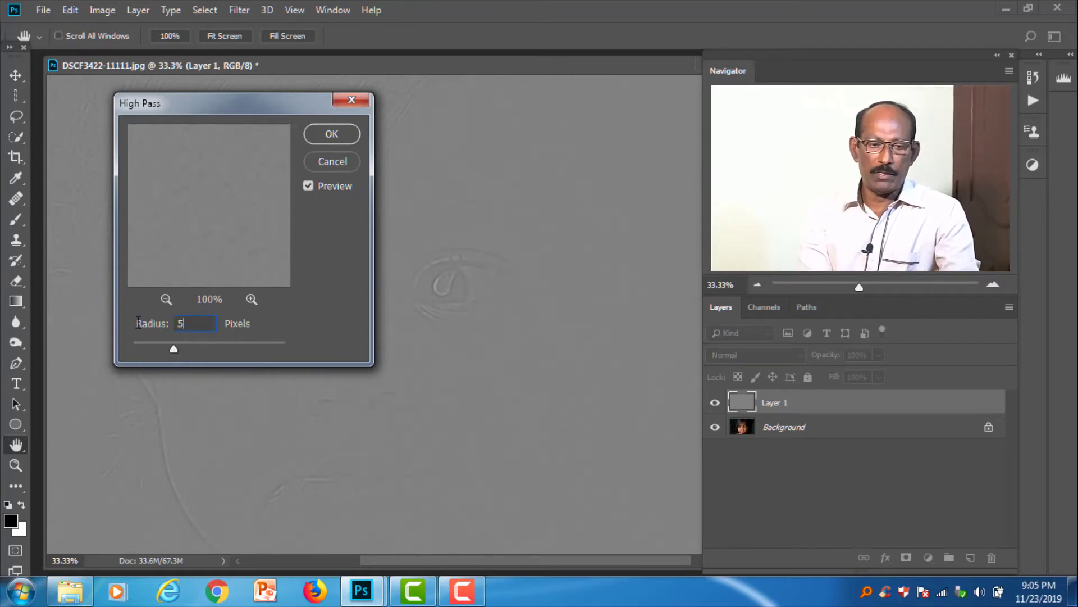
pyautogui.click(327, 140)
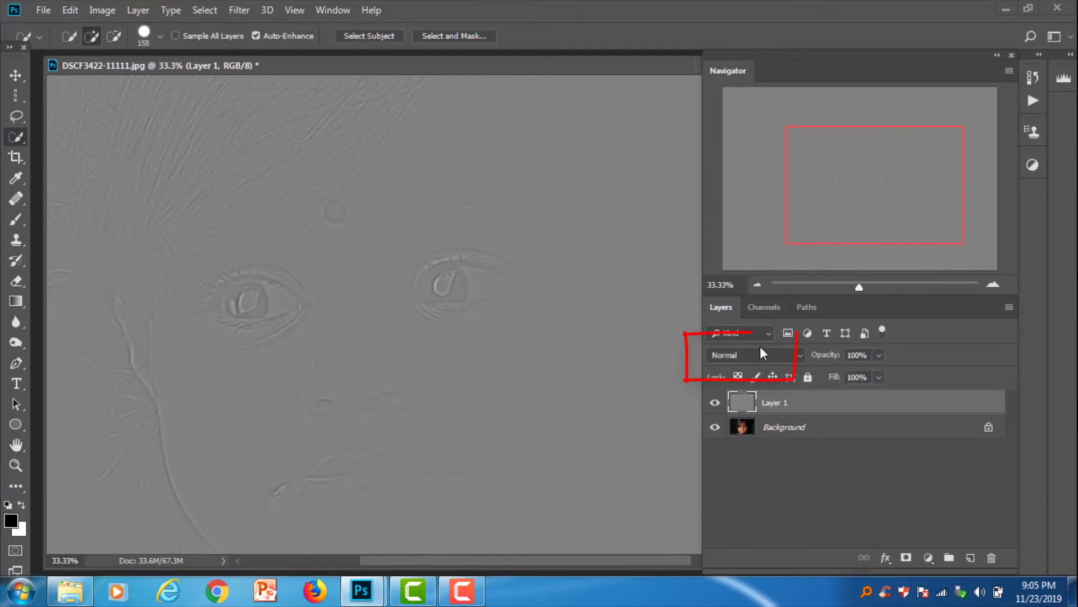
pyautogui.click(785, 354)
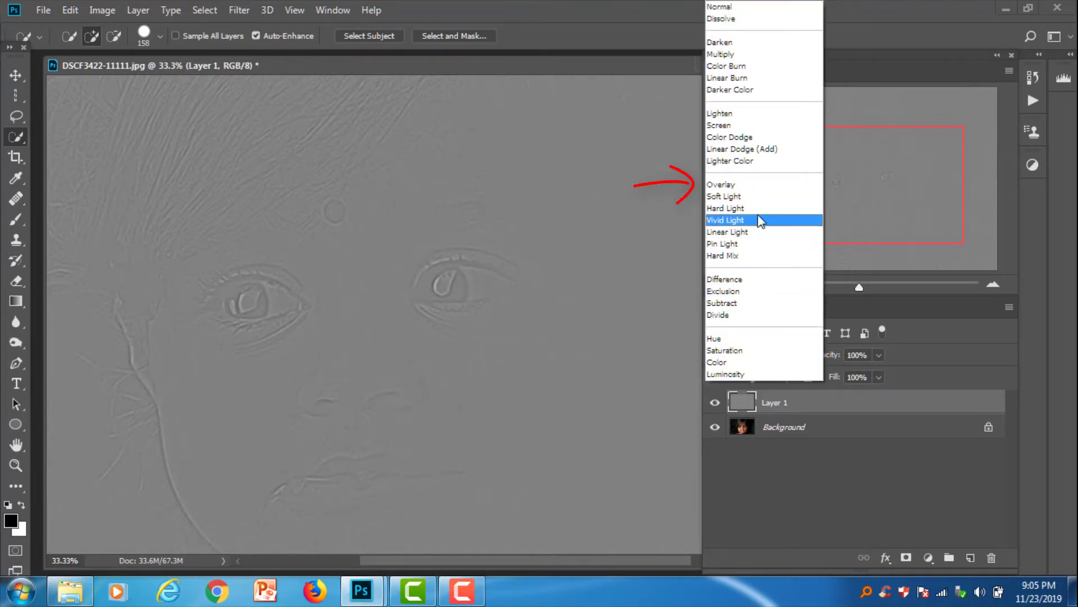
pyautogui.click(747, 185)
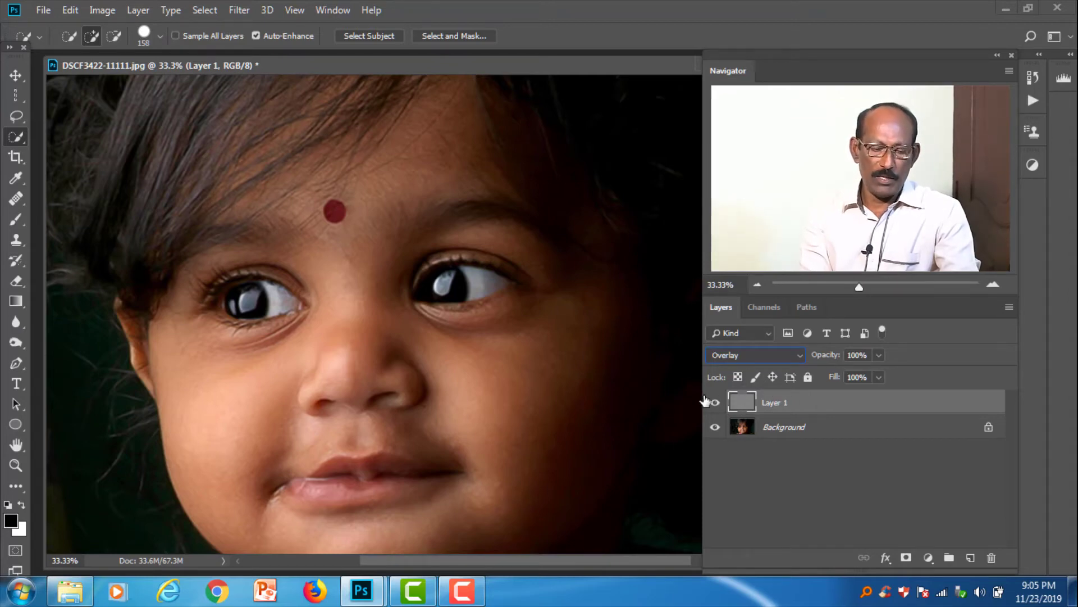
pyautogui.click(495, 382)
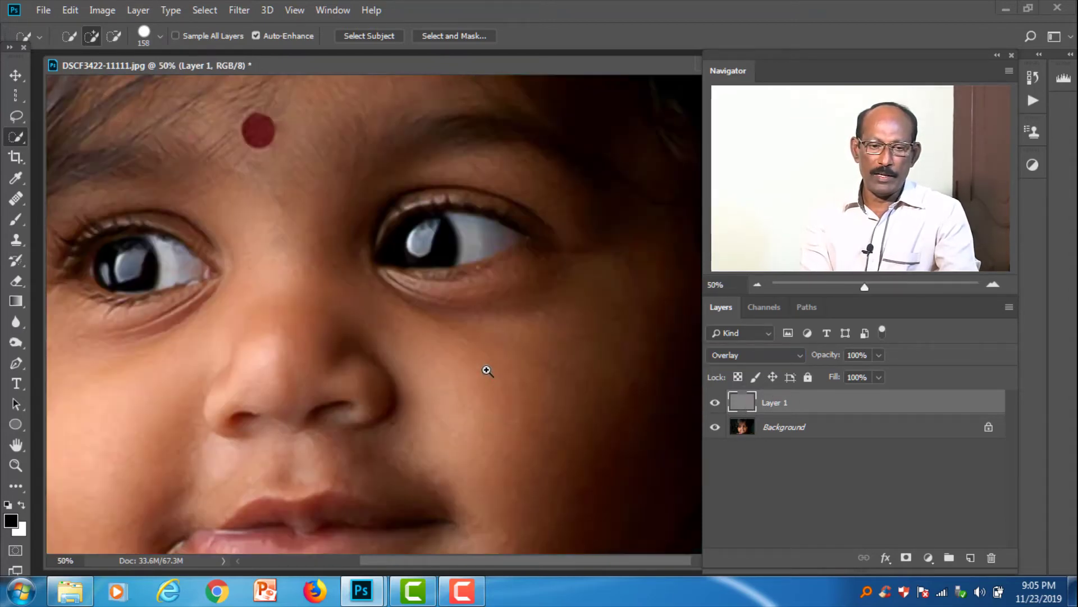
pyautogui.scroll(3, 532, 367)
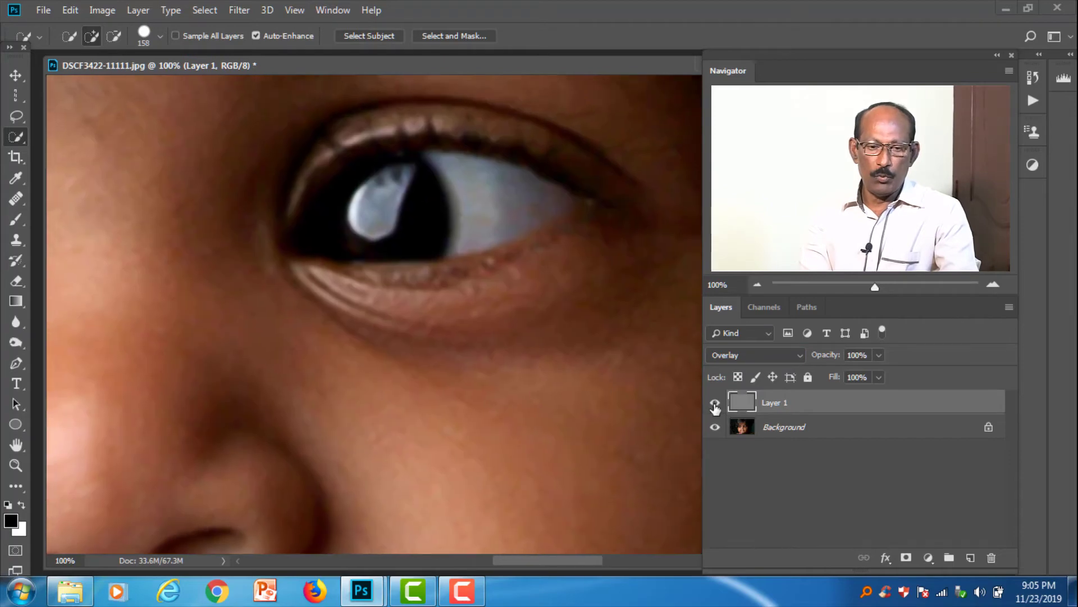
pyautogui.click(715, 403)
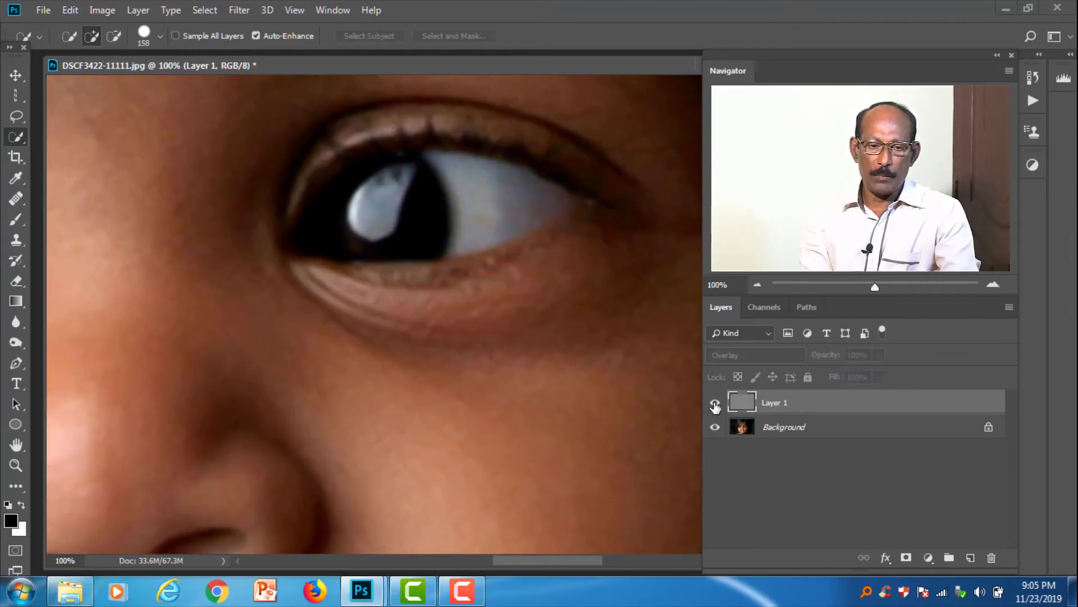
pyautogui.click(715, 403)
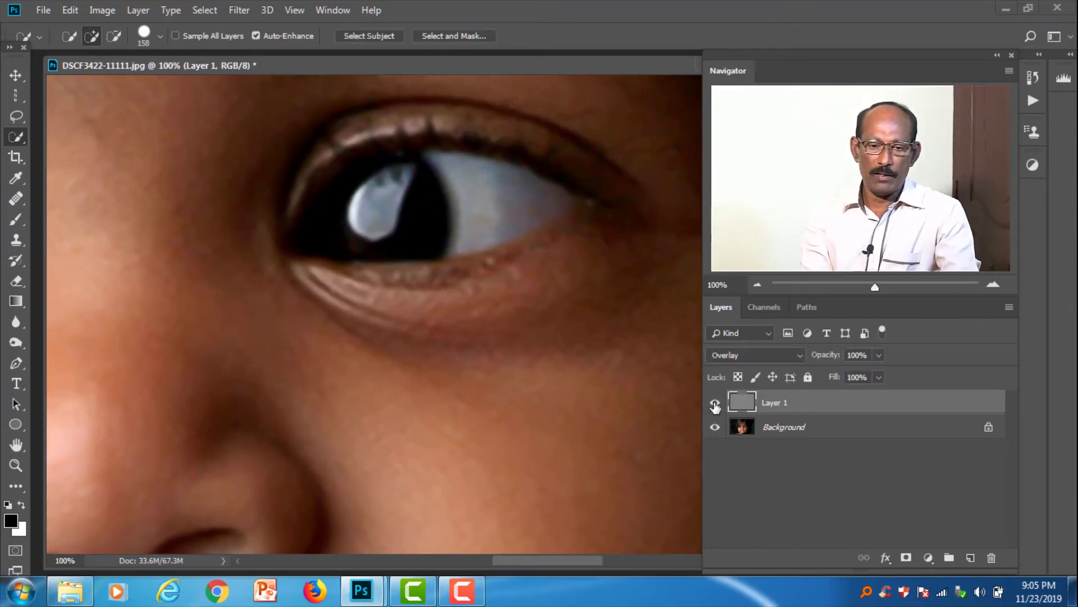
pyautogui.click(715, 404)
pyautogui.click(714, 403)
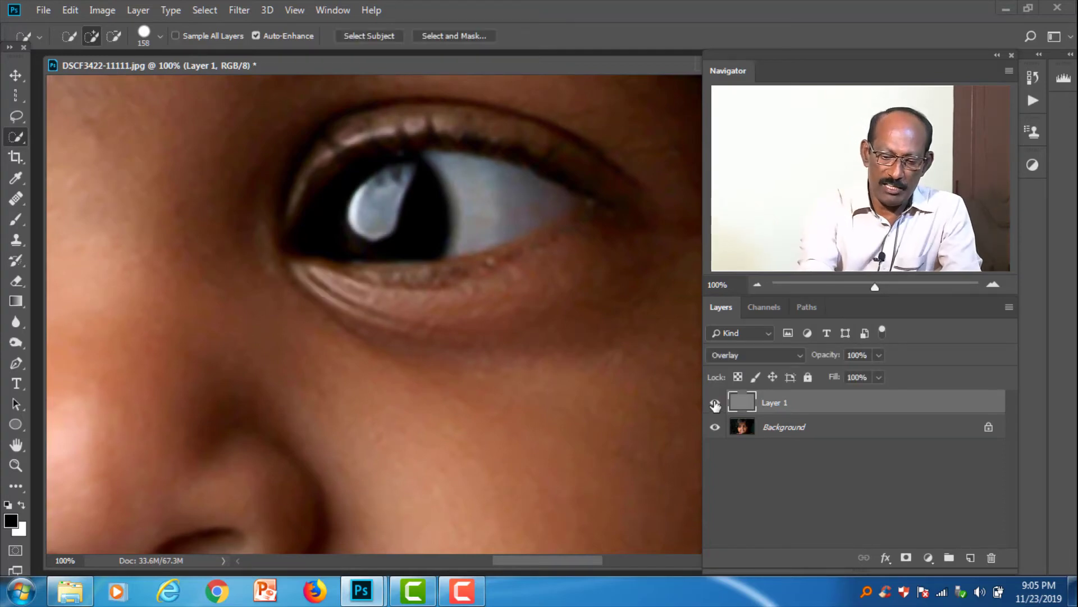
pyautogui.hotkey('ctrl', '0')
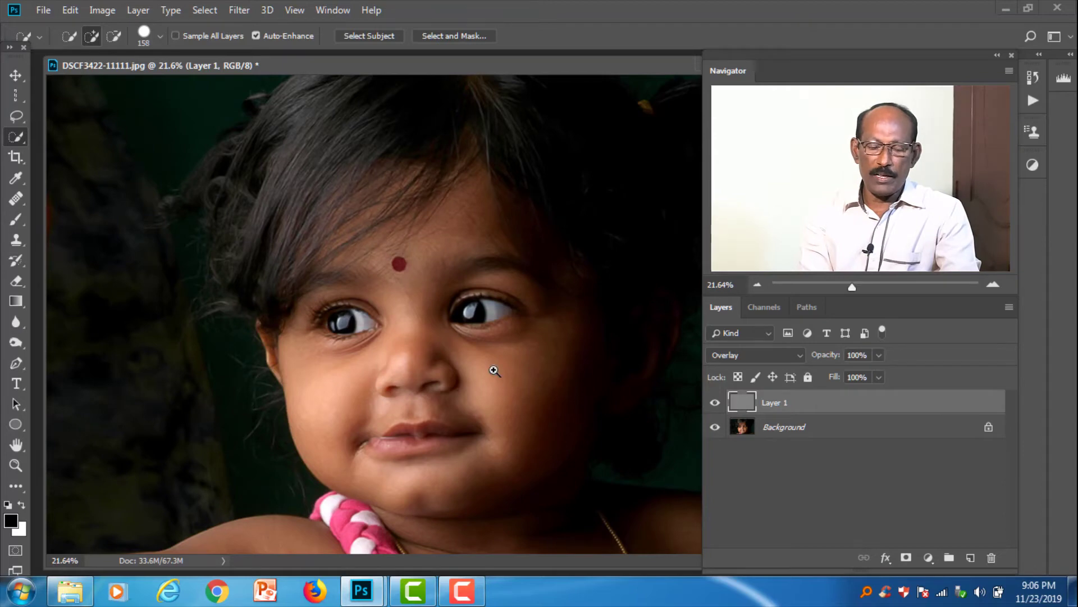
pyautogui.scroll(2, 510, 396)
pyautogui.scroll(1, 518, 399)
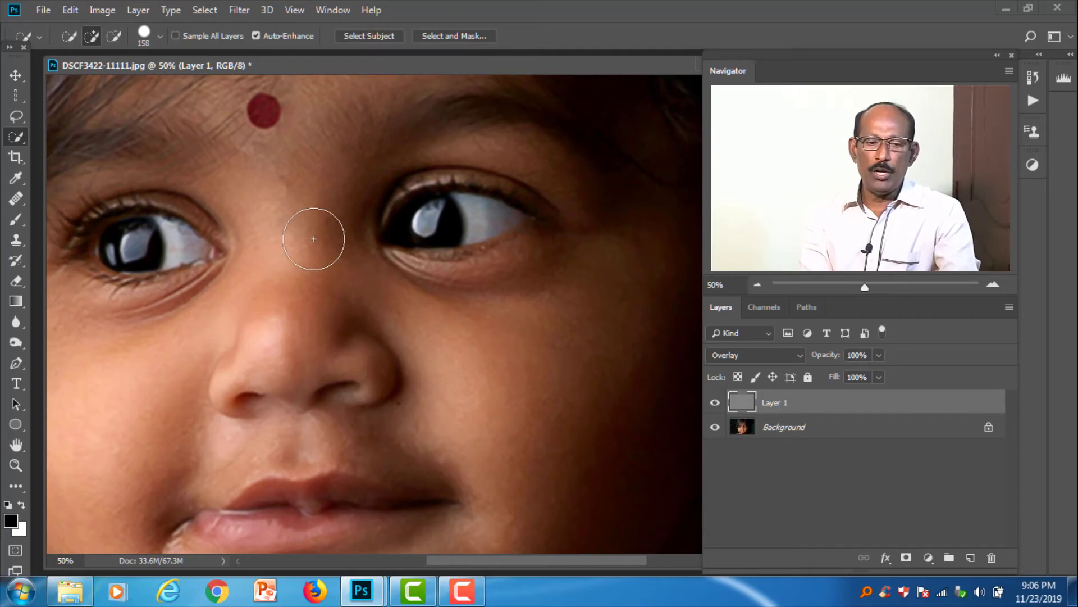
# Add a black hide-all mask to Layer 1 and zoom in on the eye.
pyautogui.moveTo(277, 224); pyautogui.dragTo(304, 240)
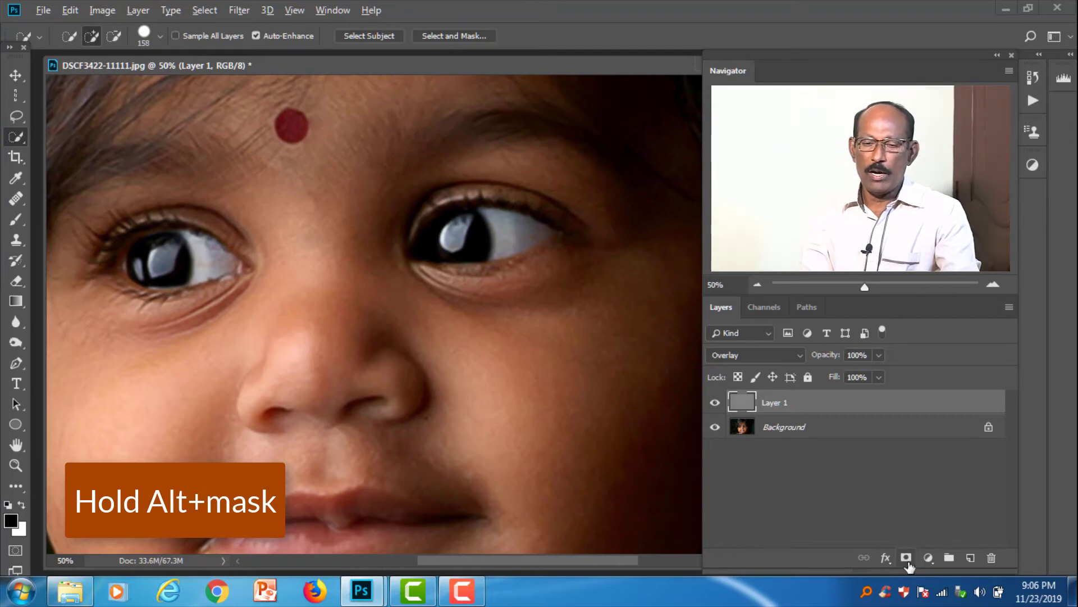
pyautogui.keyDown('alt'); pyautogui.click(904, 558); pyautogui.keyUp('alt')
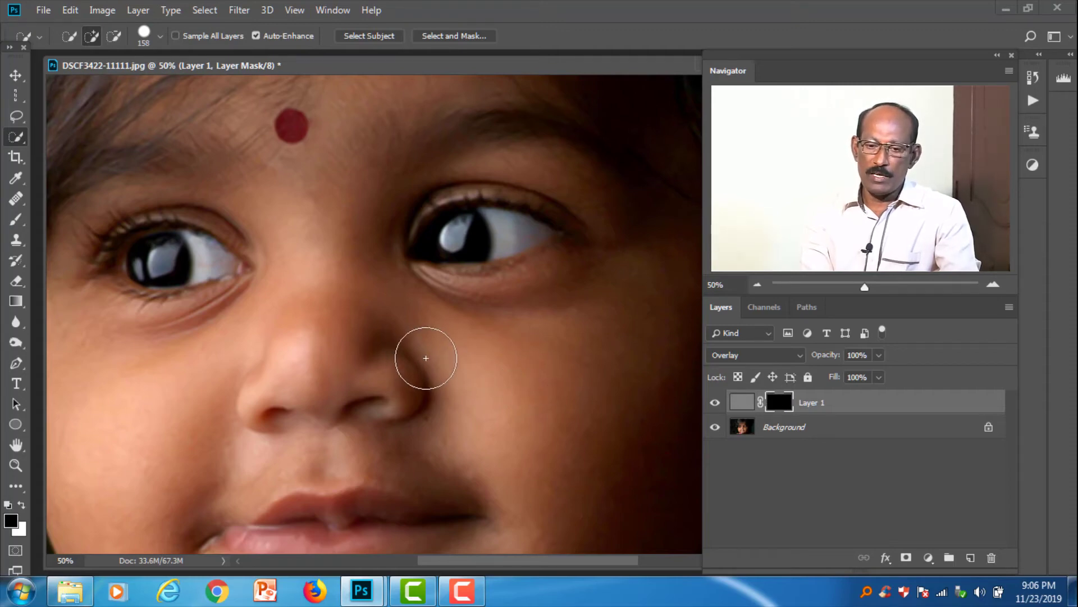
pyautogui.click(519, 366)
pyautogui.moveTo(527, 253)
pyautogui.mouseDown()
pyautogui.moveTo(510, 389)
pyautogui.moveTo(524, 342)
pyautogui.mouseUp()
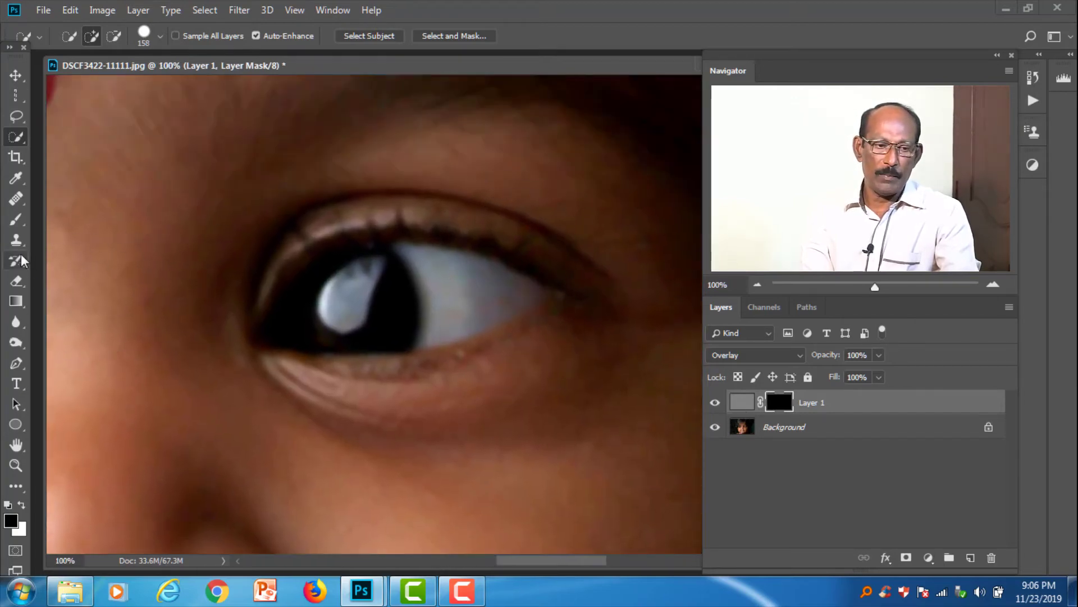
# Select the Brush tool and set it to 100 px with 71% hardness.
pyautogui.moveTo(16, 223); pyautogui.dragTo(67, 221)
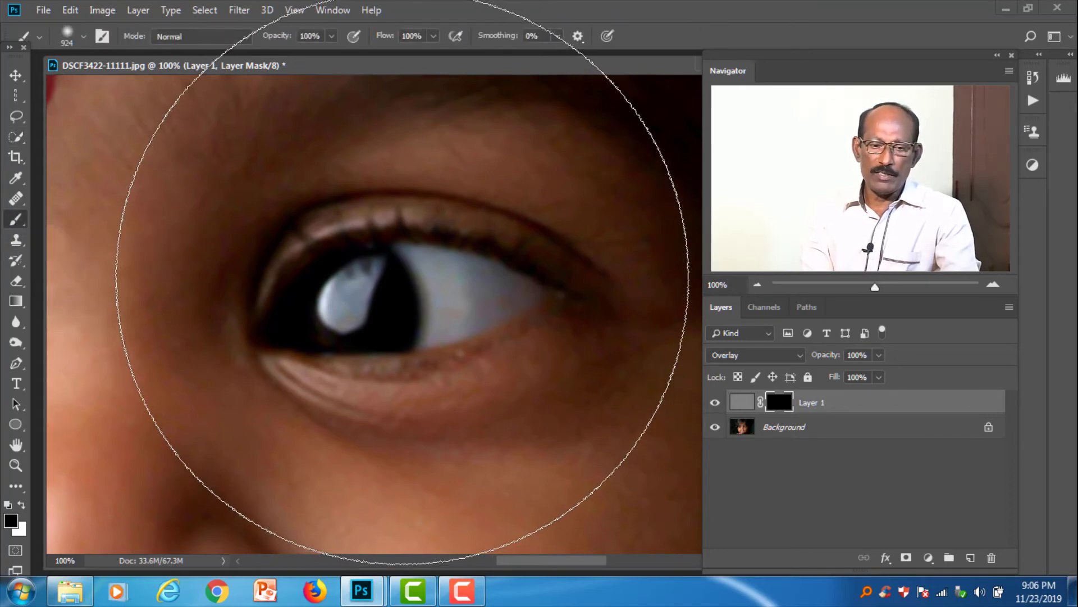
pyautogui.keyDown('alt'); pyautogui.rightClick(403, 311); pyautogui.keyUp('alt')
pyautogui.moveTo(403, 311); pyautogui.dragTo(133, 339)
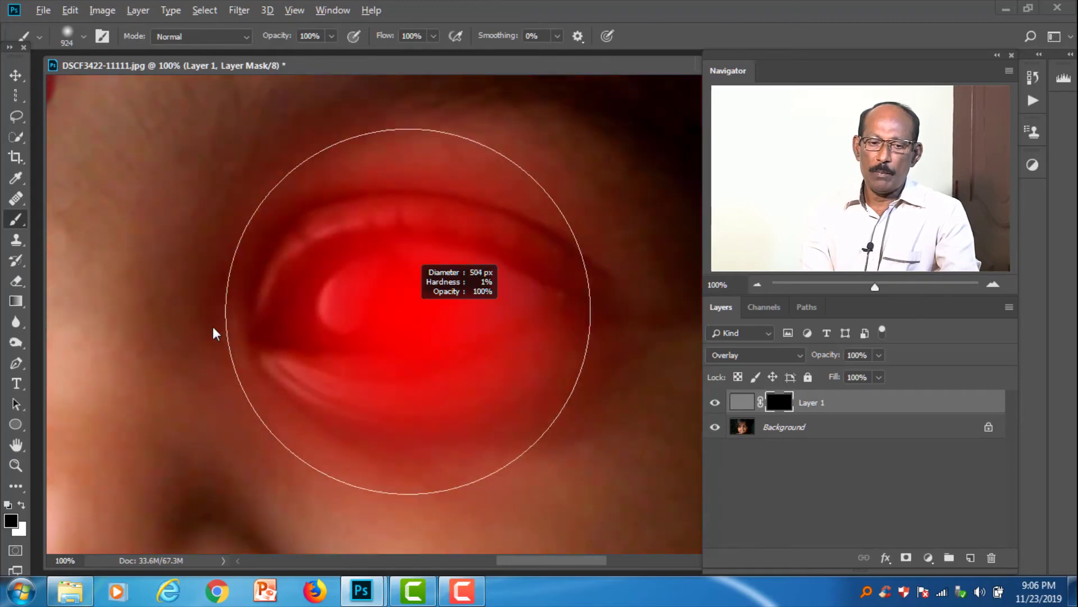
pyautogui.moveTo(434, 306); pyautogui.dragTo(371, 316)
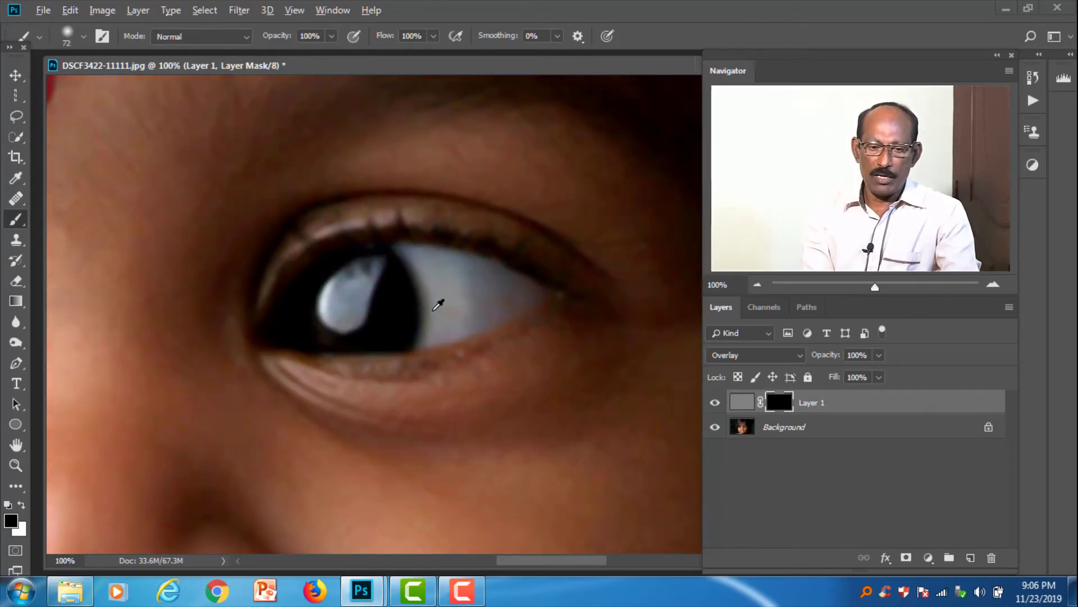
pyautogui.moveTo(431, 311); pyautogui.dragTo(451, 312)
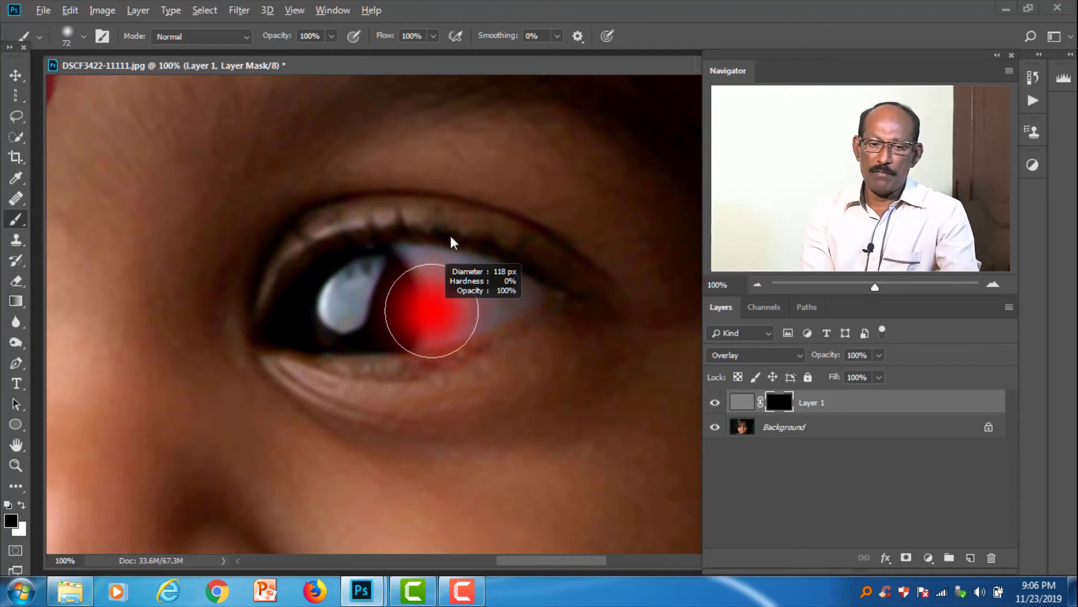
pyautogui.moveTo(450, 150)
pyautogui.mouseDown()
pyautogui.moveTo(450, 376)
pyautogui.moveTo(404, 375)
pyautogui.moveTo(443, 365)
pyautogui.moveTo(437, 173)
pyautogui.mouseUp()
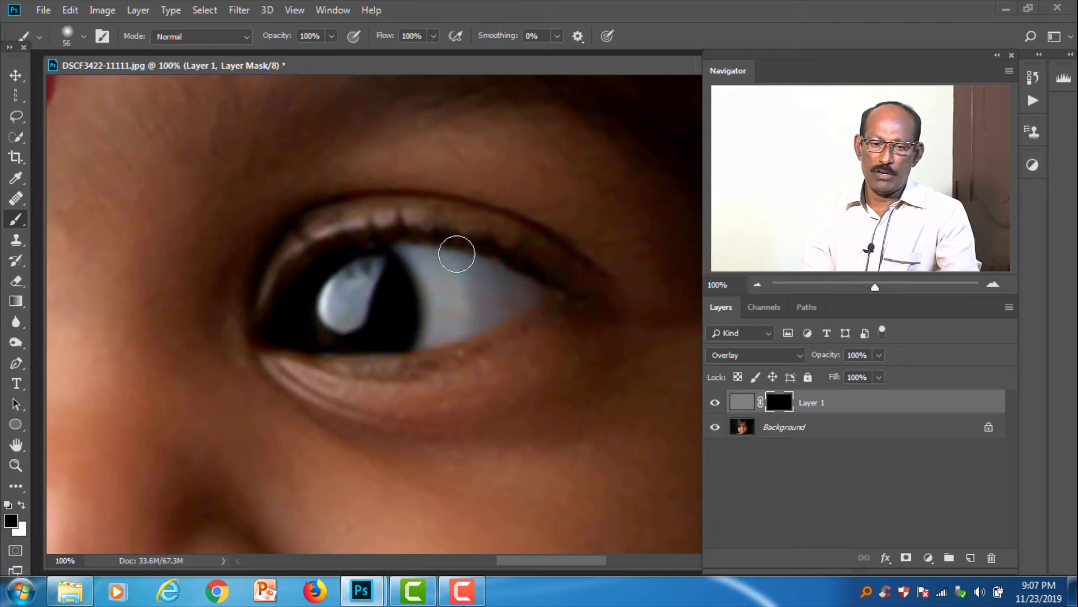
pyautogui.moveTo(449, 305); pyautogui.dragTo(445, 301)
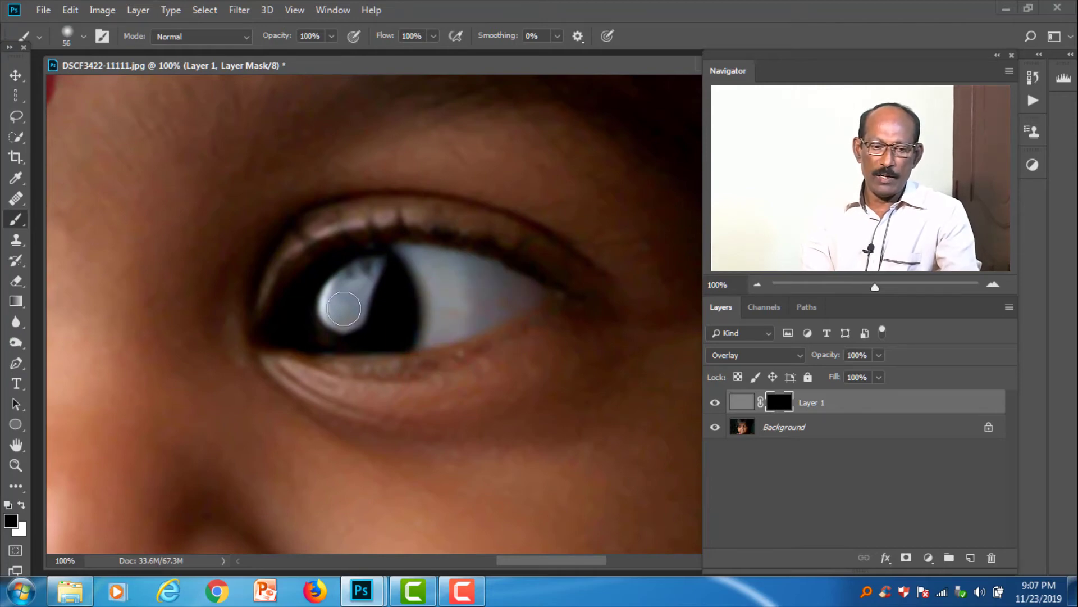
pyautogui.moveTo(343, 309); pyautogui.dragTo(359, 306)
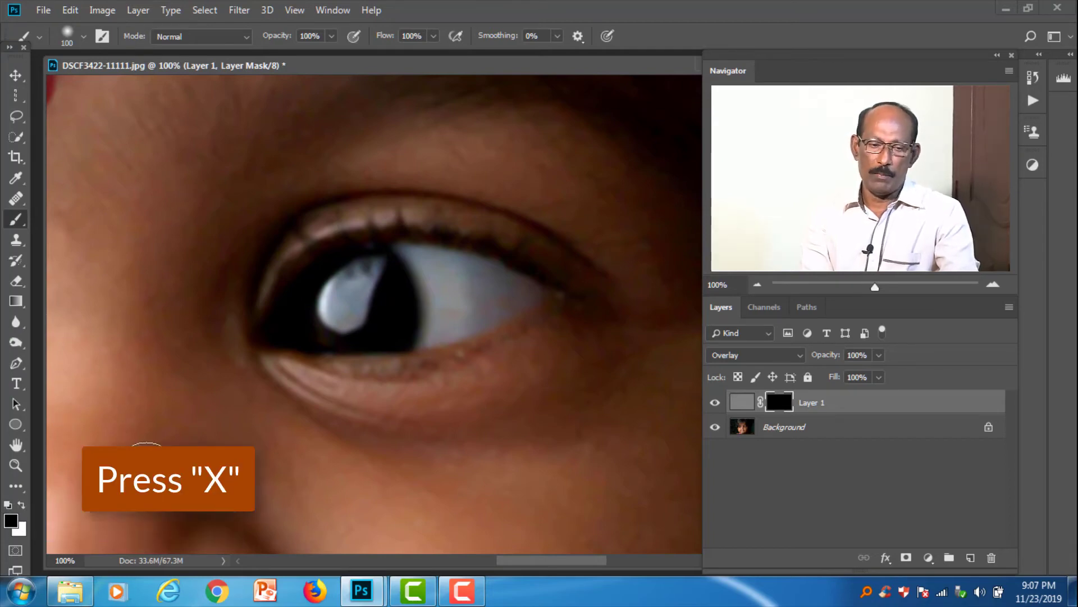
# Paint white on the mask over the eye, eyebrow and bindi area to reveal sharpening.
pyautogui.press('x')
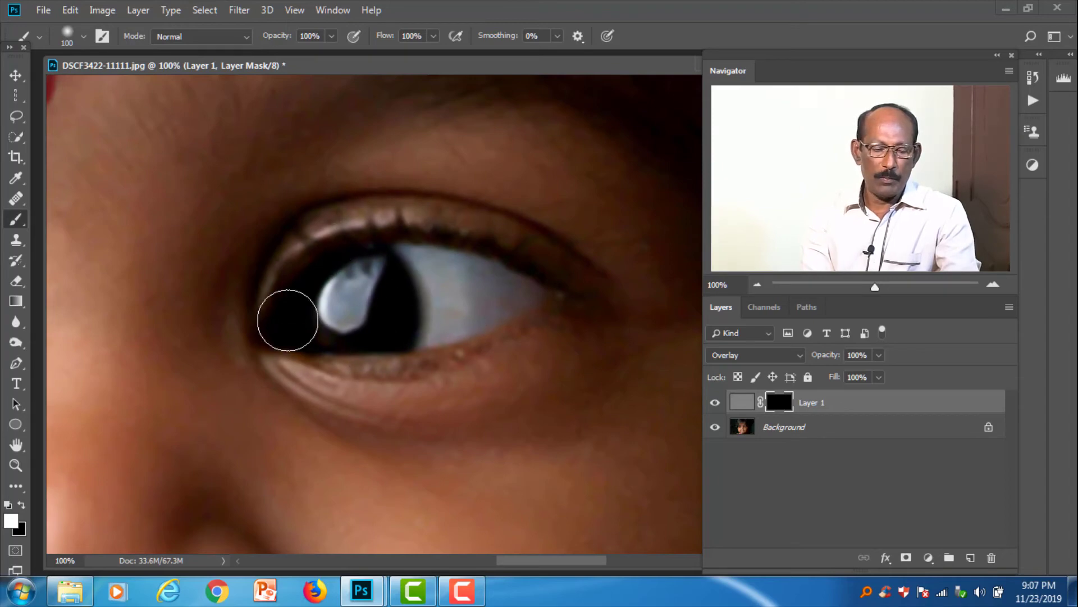
pyautogui.moveTo(284, 318); pyautogui.dragTo(315, 272)
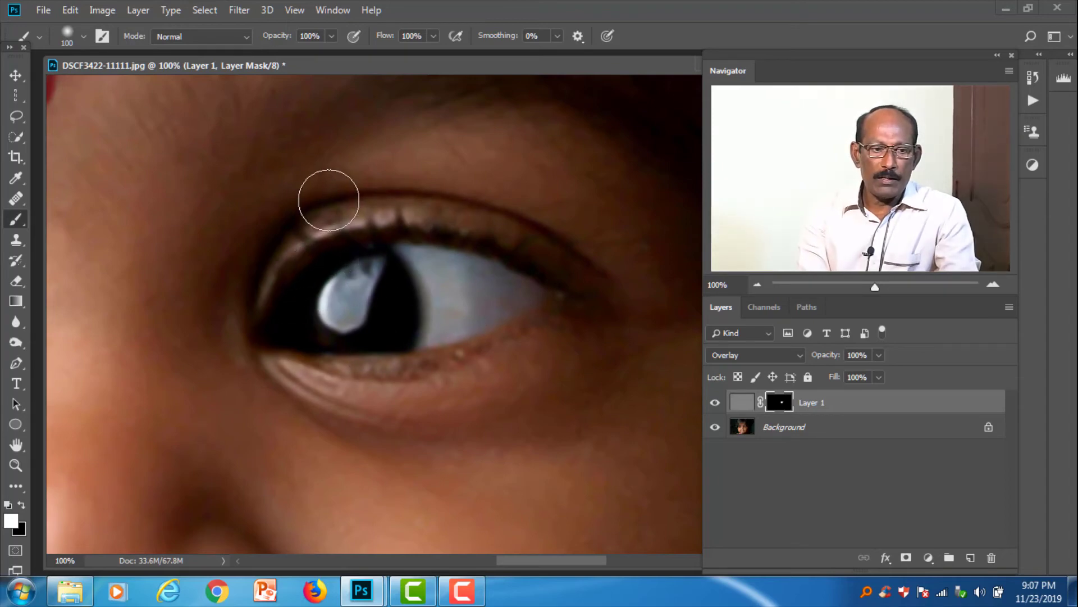
pyautogui.moveTo(337, 173); pyautogui.dragTo(337, 271)
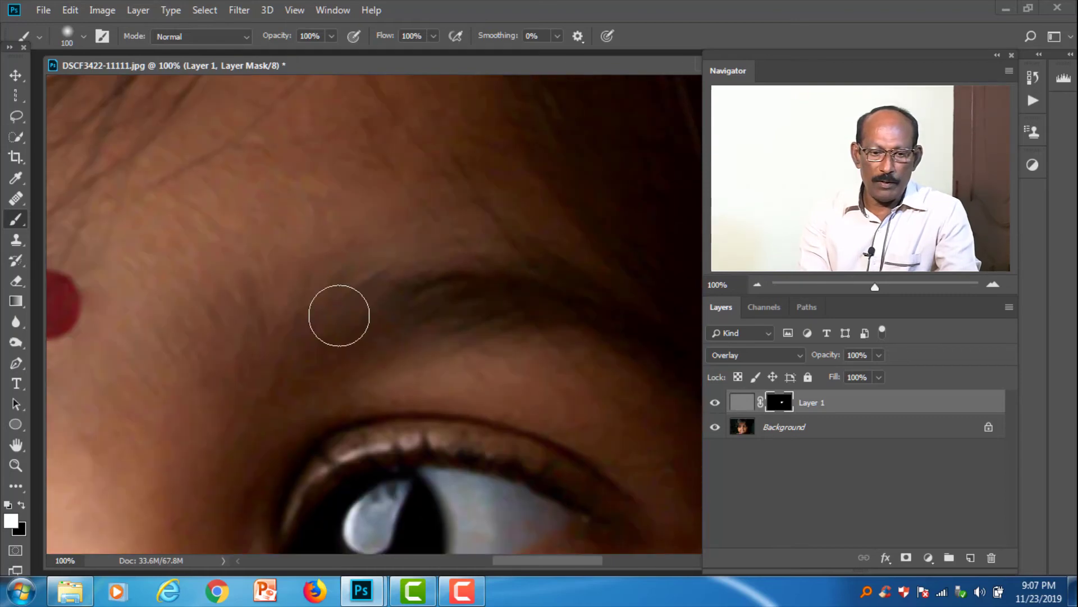
pyautogui.moveTo(506, 349); pyautogui.dragTo(424, 342)
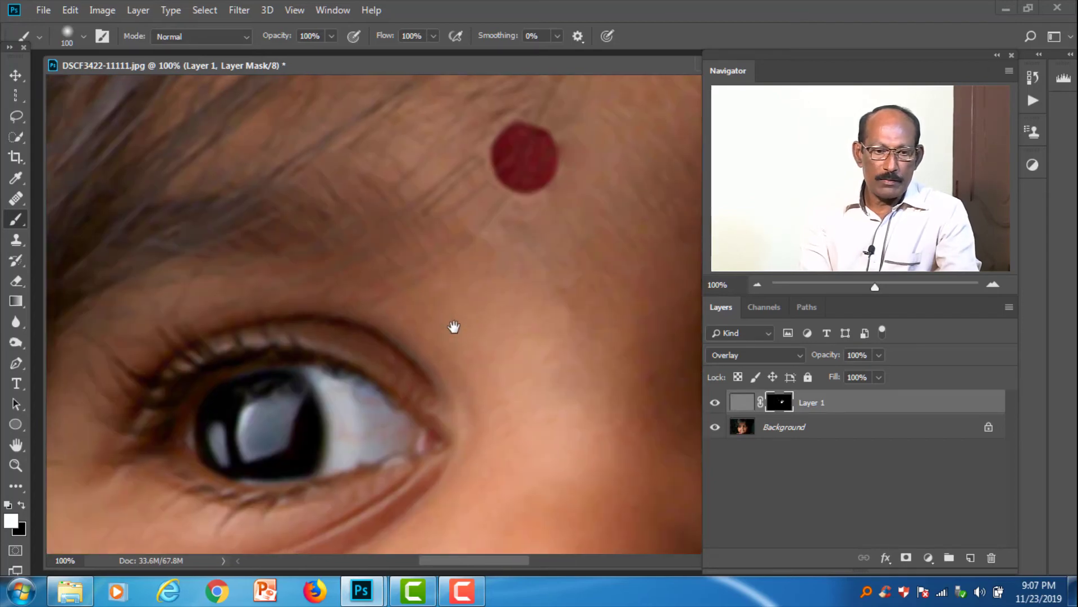
pyautogui.moveTo(342, 416); pyautogui.dragTo(452, 324)
pyautogui.moveTo(355, 327); pyautogui.dragTo(364, 341)
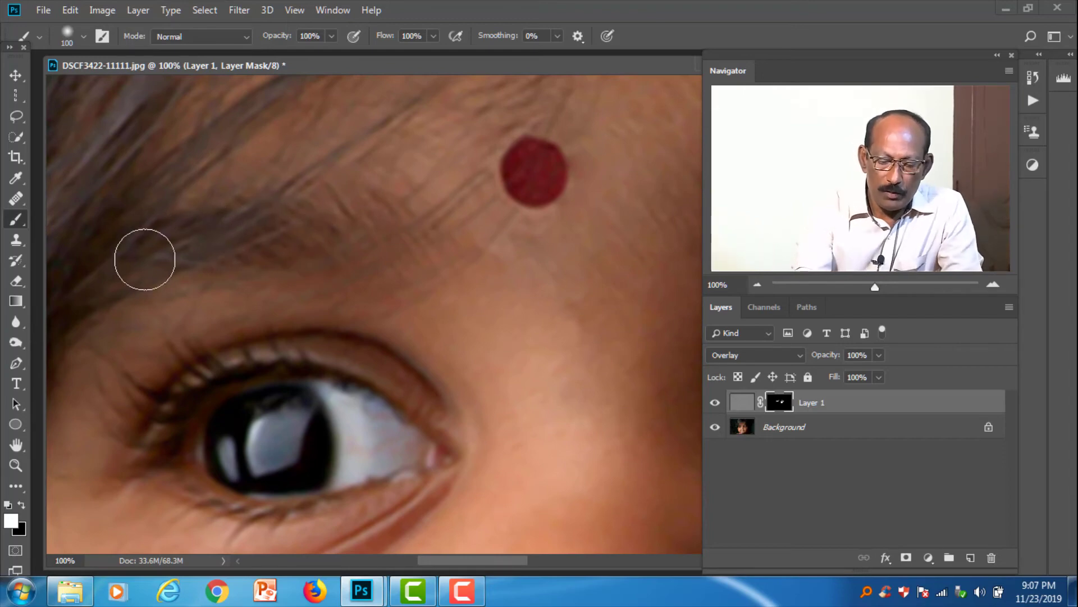
pyautogui.hotkey('ctrl', '0')
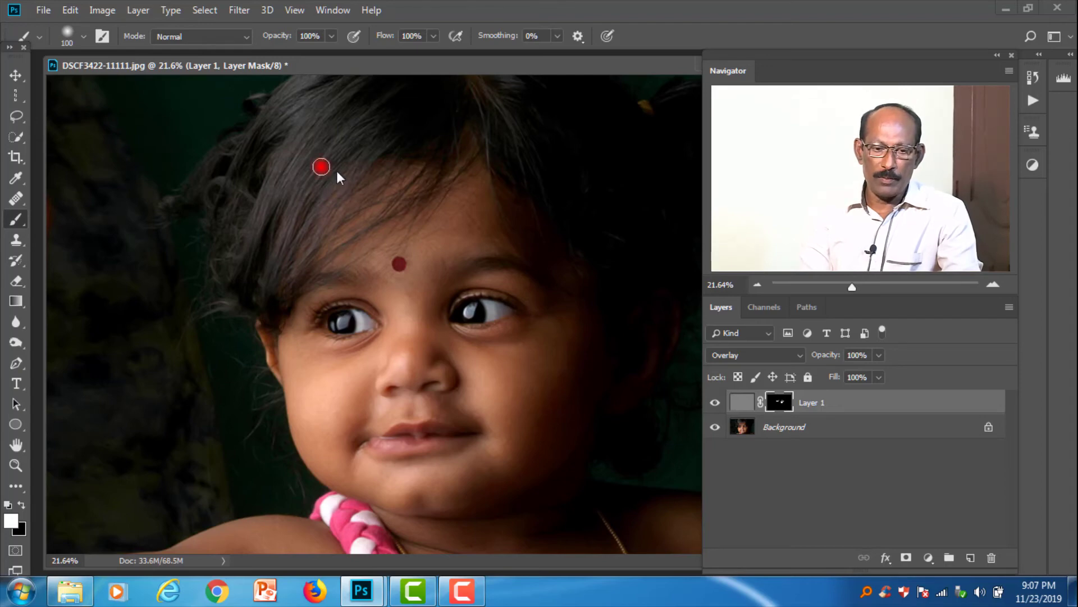
# Paint more of Layer 1's mask white over the lips, chin, braid and necklace, adjusting brush size.
pyautogui.moveTo(340, 177); pyautogui.dragTo(388, 177)
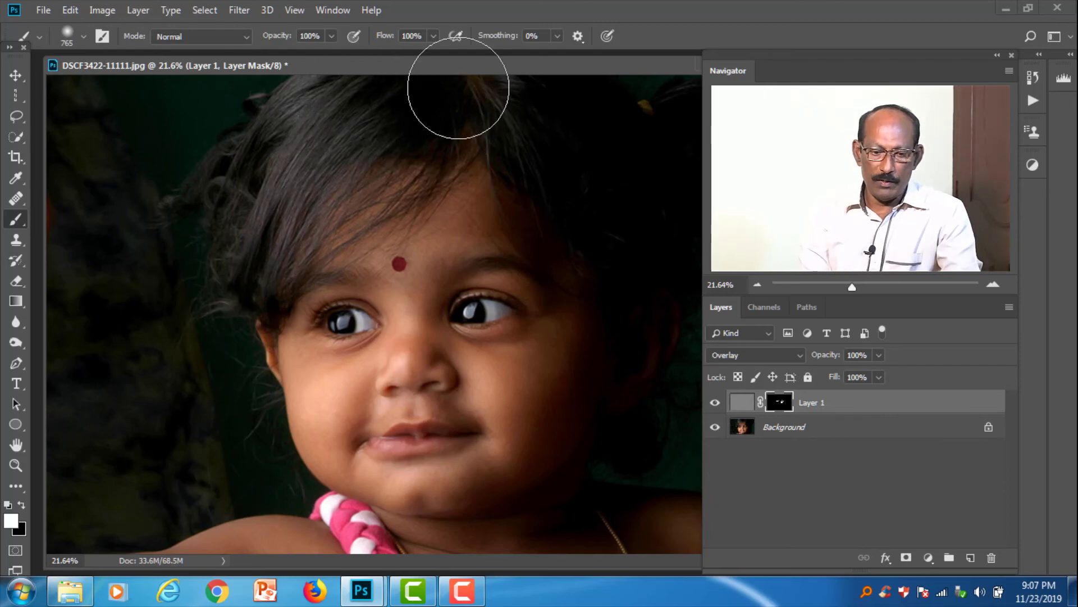
pyautogui.hotkey('ctrl', '+')
pyautogui.moveTo(443, 433); pyautogui.dragTo(425, 274)
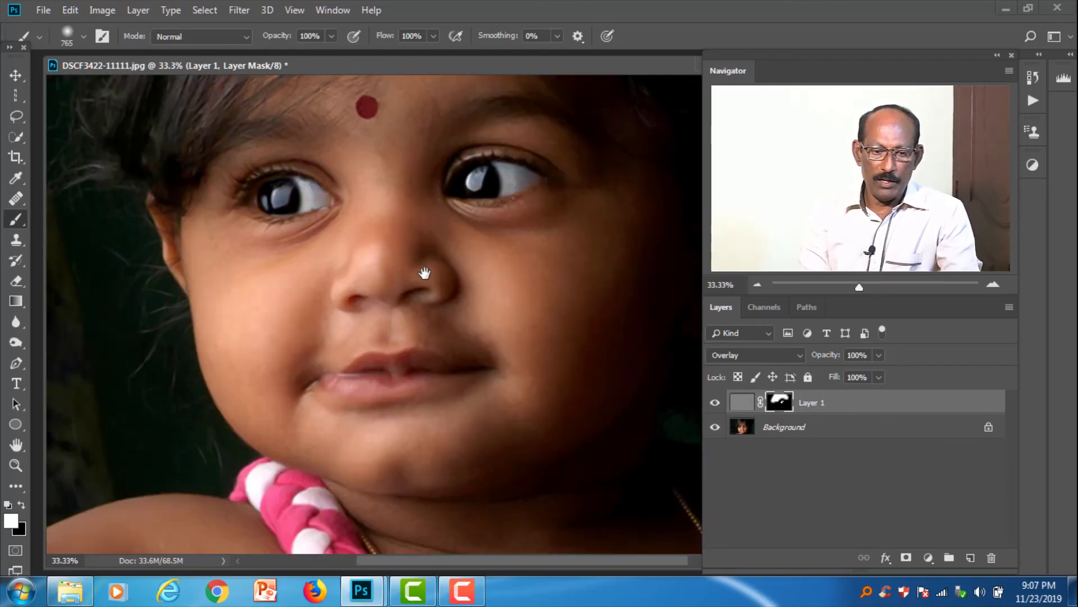
pyautogui.hotkey('ctrl', '+')
pyautogui.hotkey('ctrl', '+')
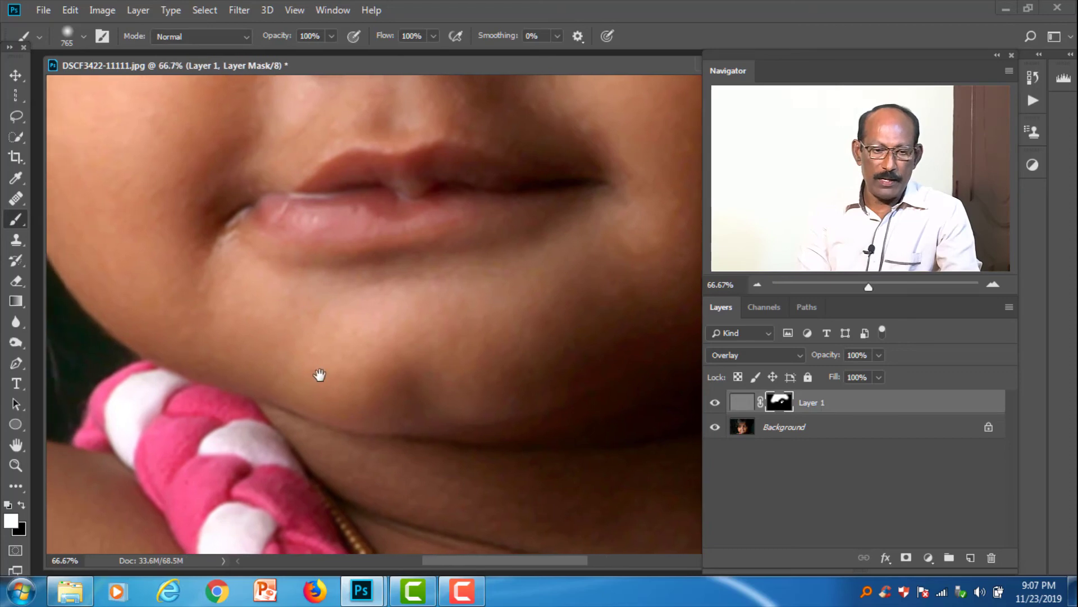
pyautogui.moveTo(522, 110)
pyautogui.mouseDown()
pyautogui.moveTo(405, 211)
pyautogui.moveTo(390, 289)
pyautogui.moveTo(268, 353)
pyautogui.mouseUp()
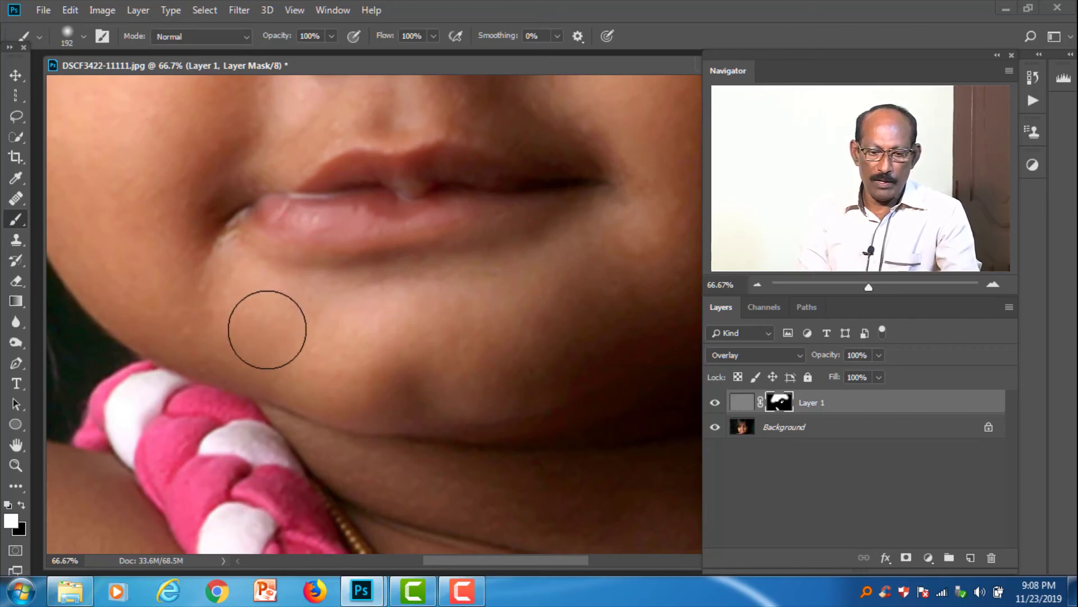
pyautogui.moveTo(365, 517); pyautogui.dragTo(377, 525)
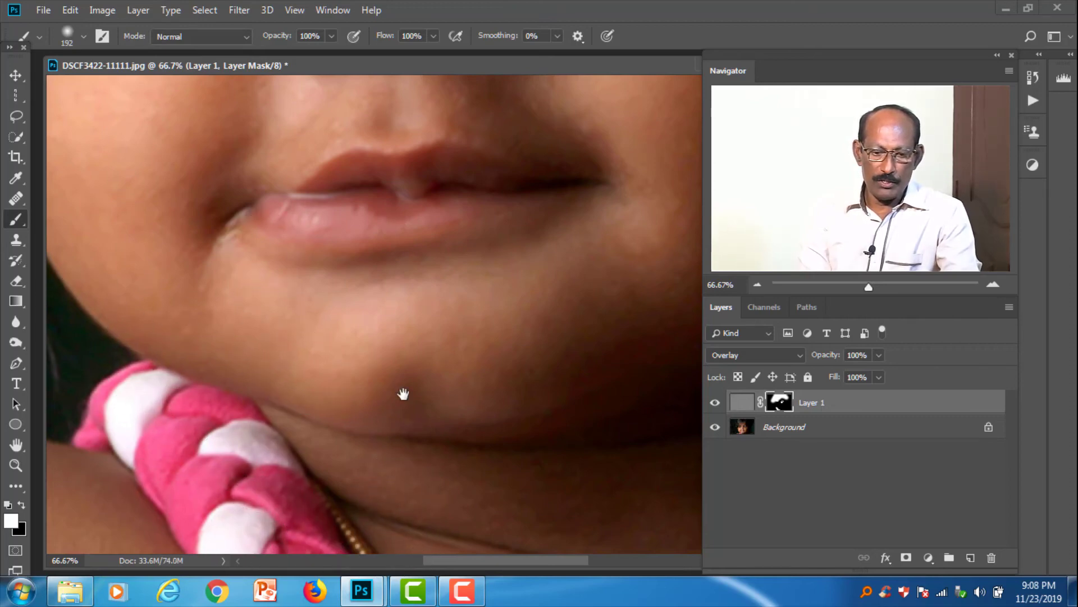
pyautogui.moveTo(403, 393); pyautogui.dragTo(371, 248)
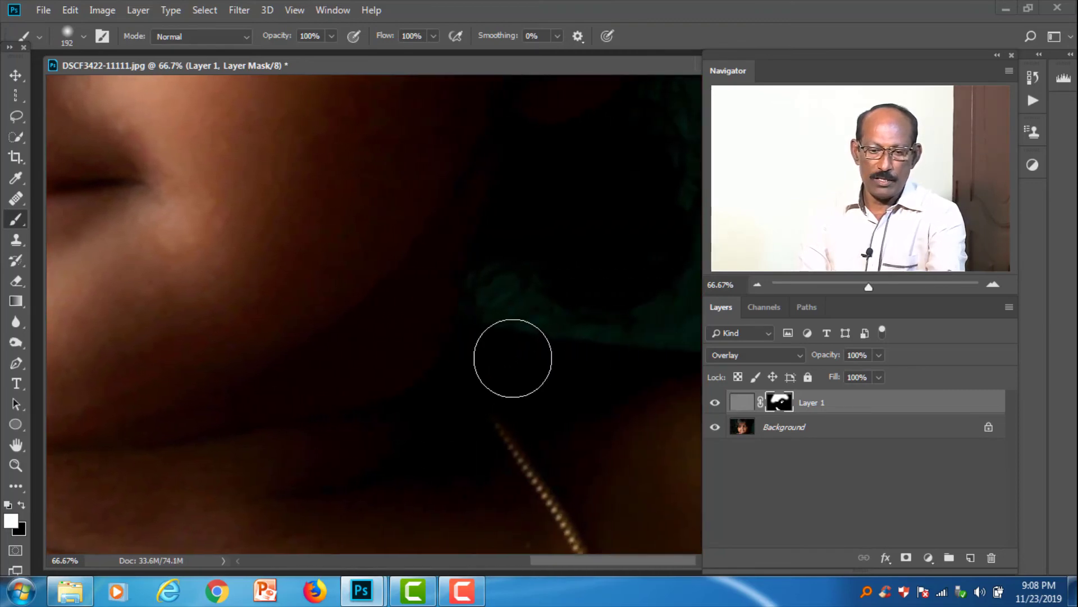
pyautogui.press('[')
pyautogui.press('[')
pyautogui.press('[')
pyautogui.press('[')
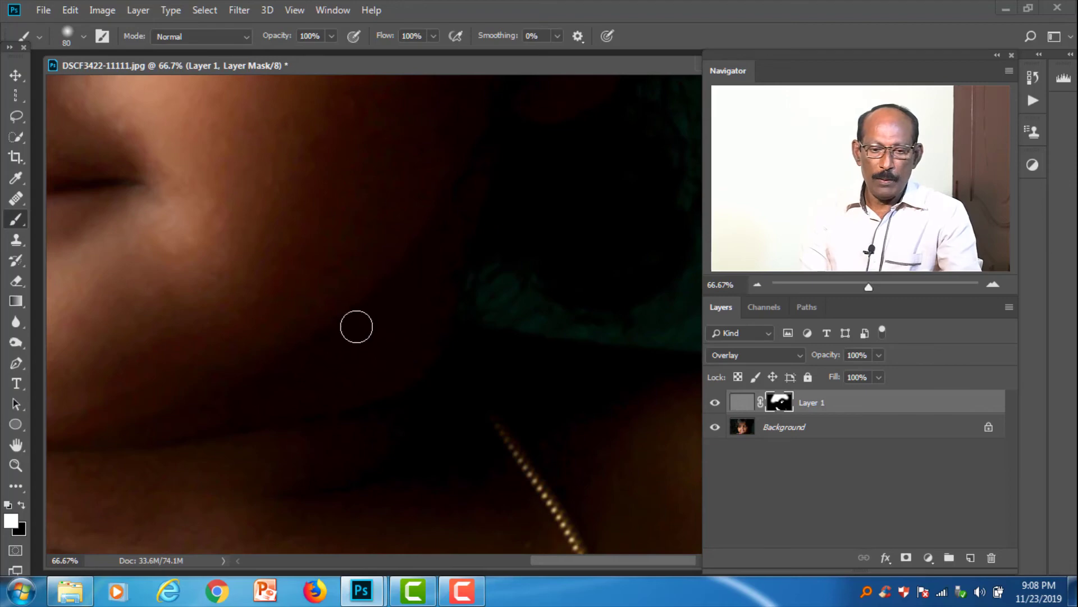
pyautogui.moveTo(356, 327); pyautogui.dragTo(463, 361)
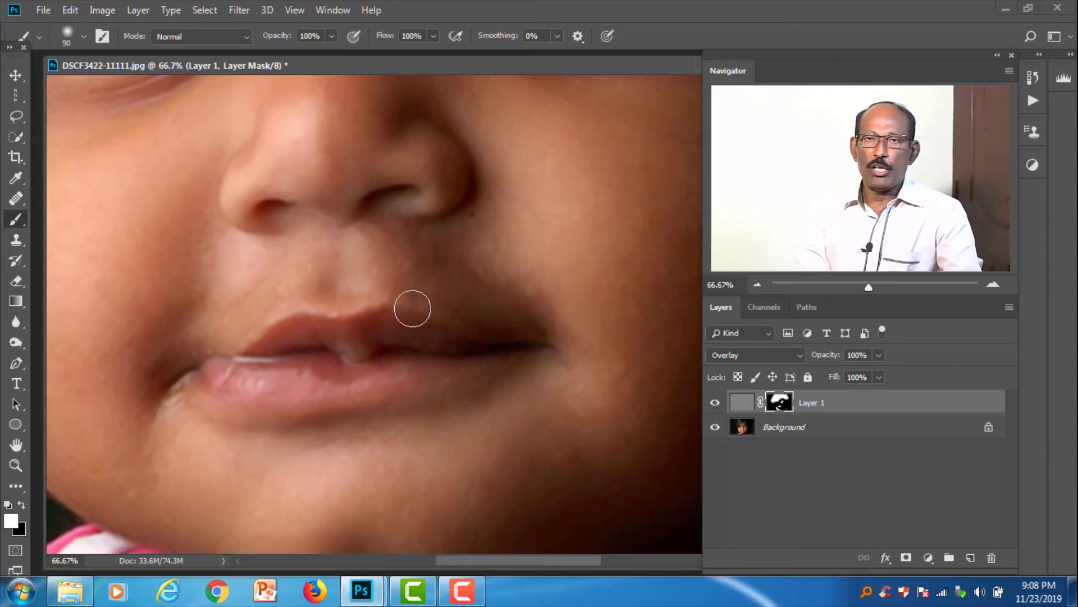
pyautogui.hotkey('ctrl', '0')
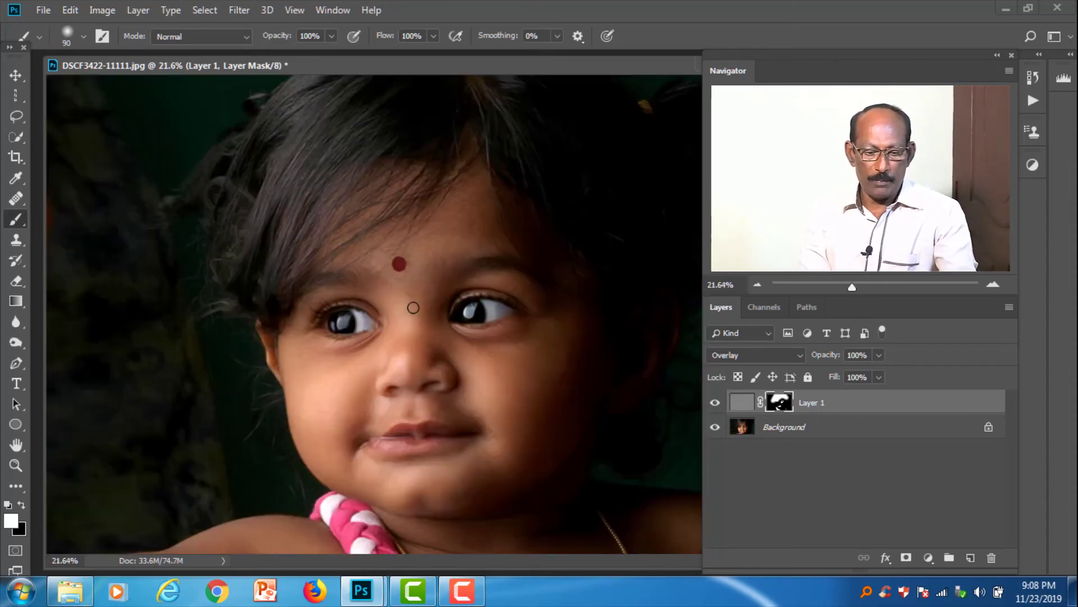
# Save a copy as JPEG 'test' at Quality 12, then close the original without saving.
pyautogui.hotkey('ctrl', 'shift', 's')
pyautogui.write('te')
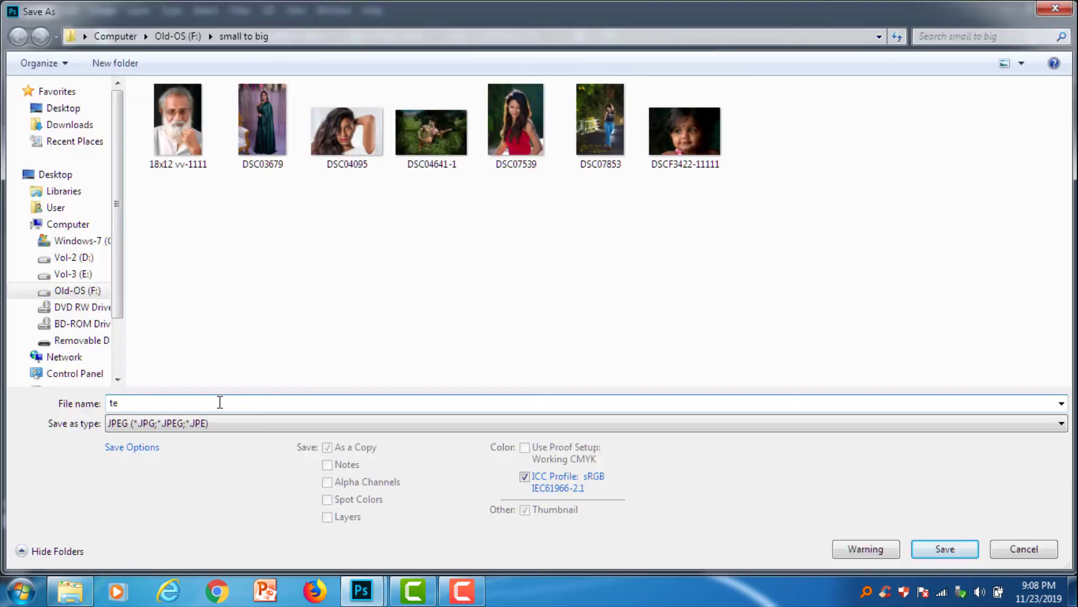
pyautogui.write('st')
pyautogui.click(932, 555)
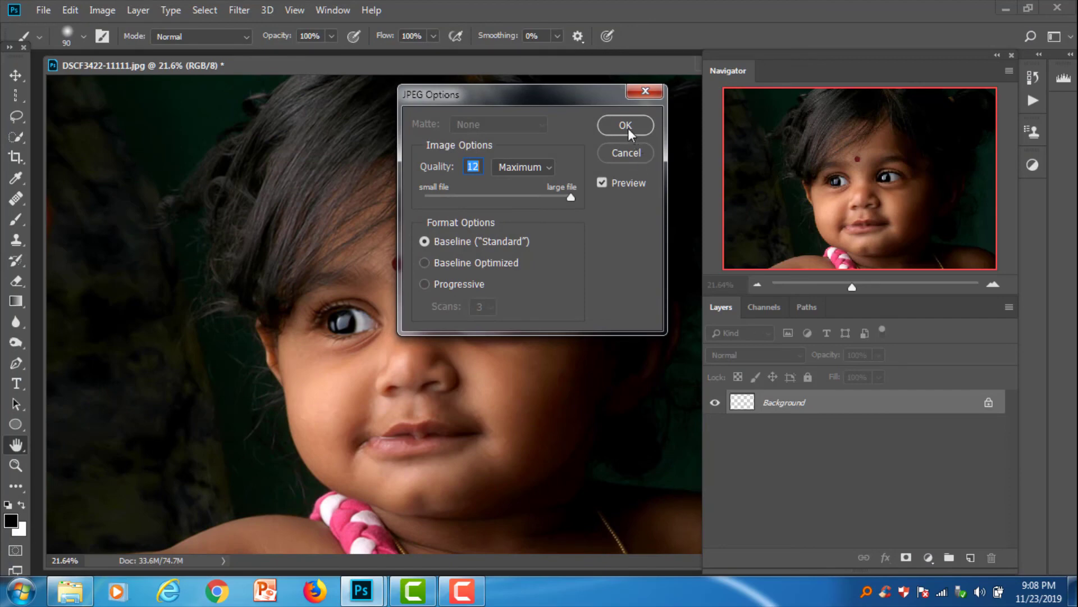
pyautogui.click(628, 128)
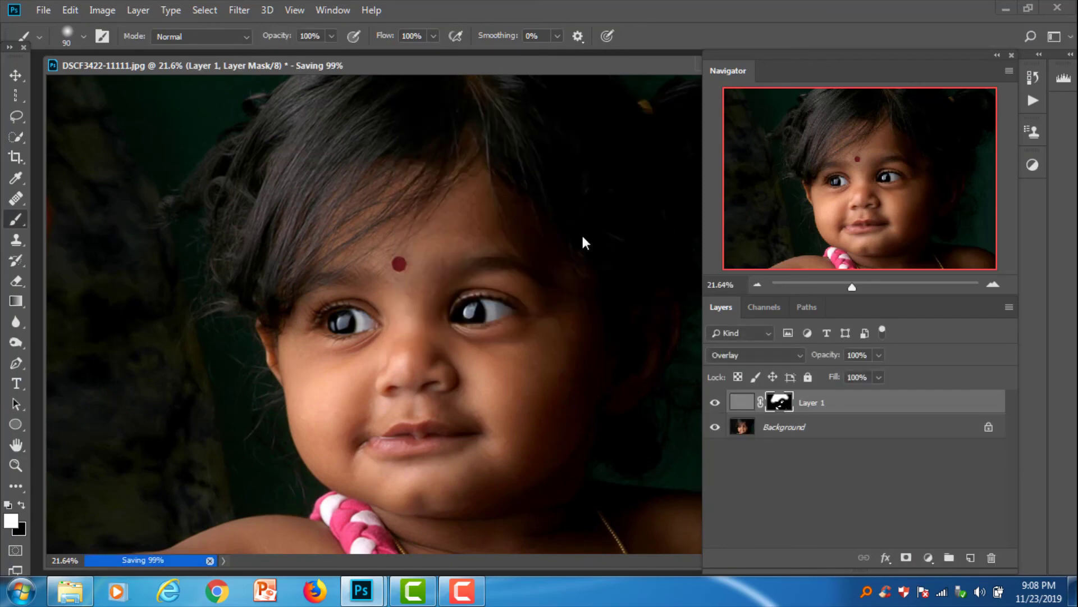
pyautogui.hotkey('ctrl', 'w')
# Discard Photoshop changes, minimize it, and check the original file's properties (864 x 576, 397 KB).
pyautogui.click(540, 235)
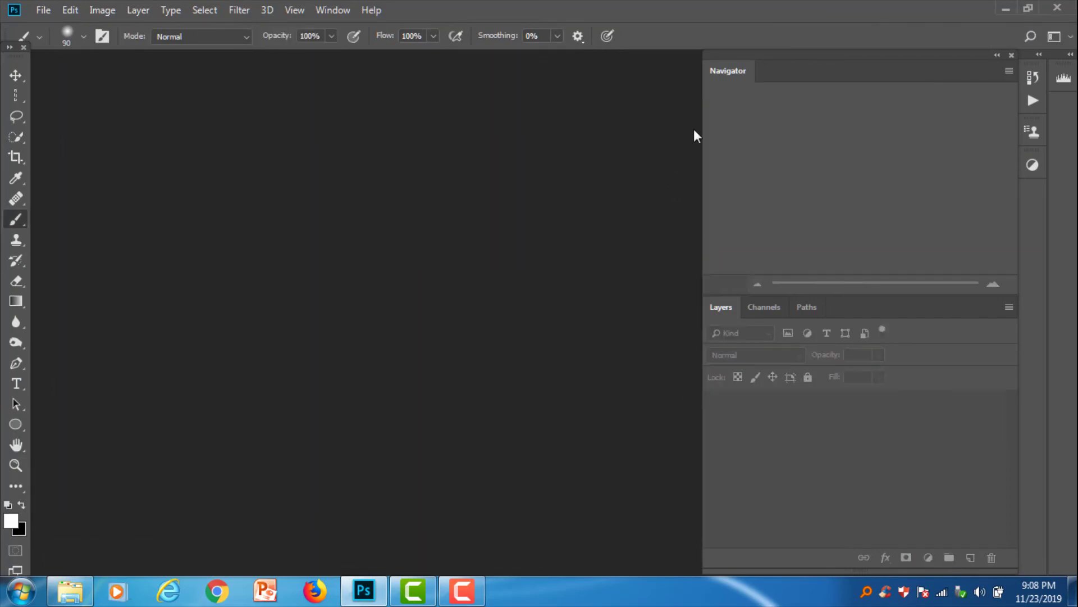
pyautogui.click(1003, 10)
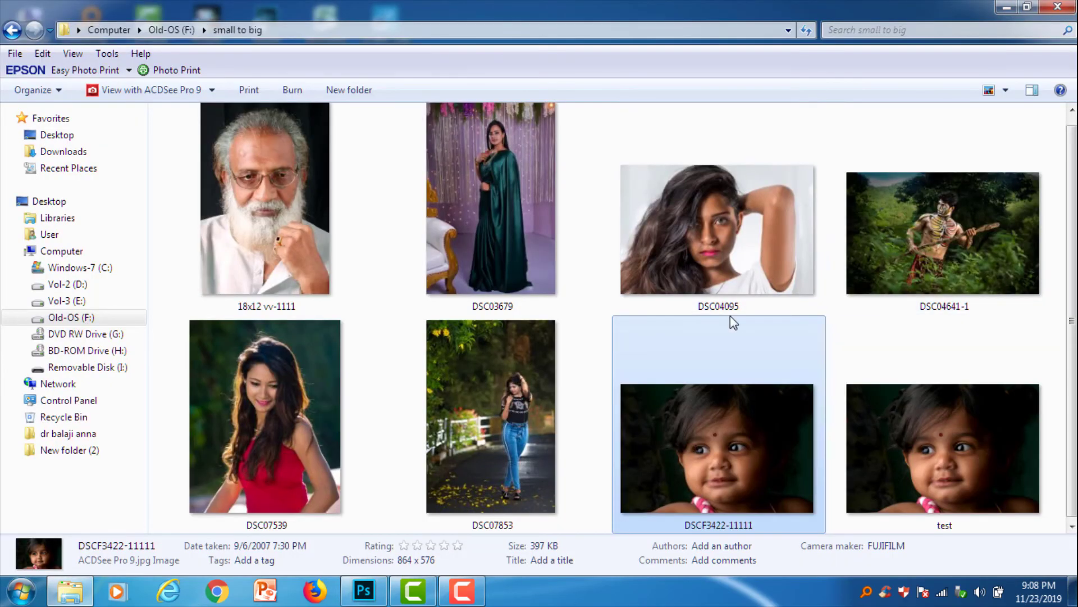
pyautogui.rightClick(699, 456)
pyautogui.click(747, 562)
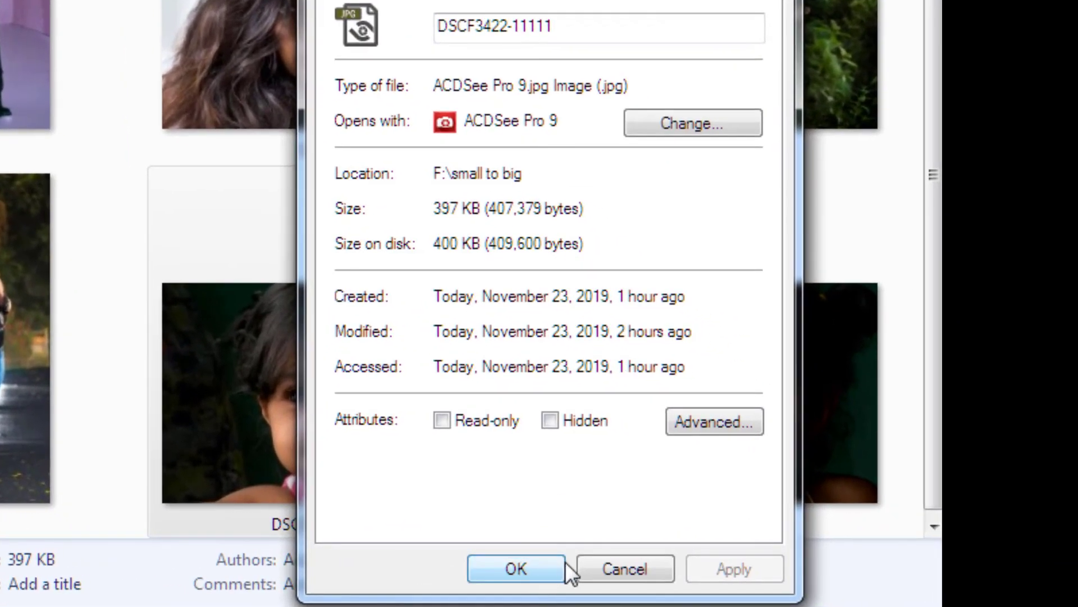
pyautogui.click(775, 558)
# Check the test file's properties (4200 x 2800, 4.02 MB) and open it full screen.
pyautogui.click(836, 469)
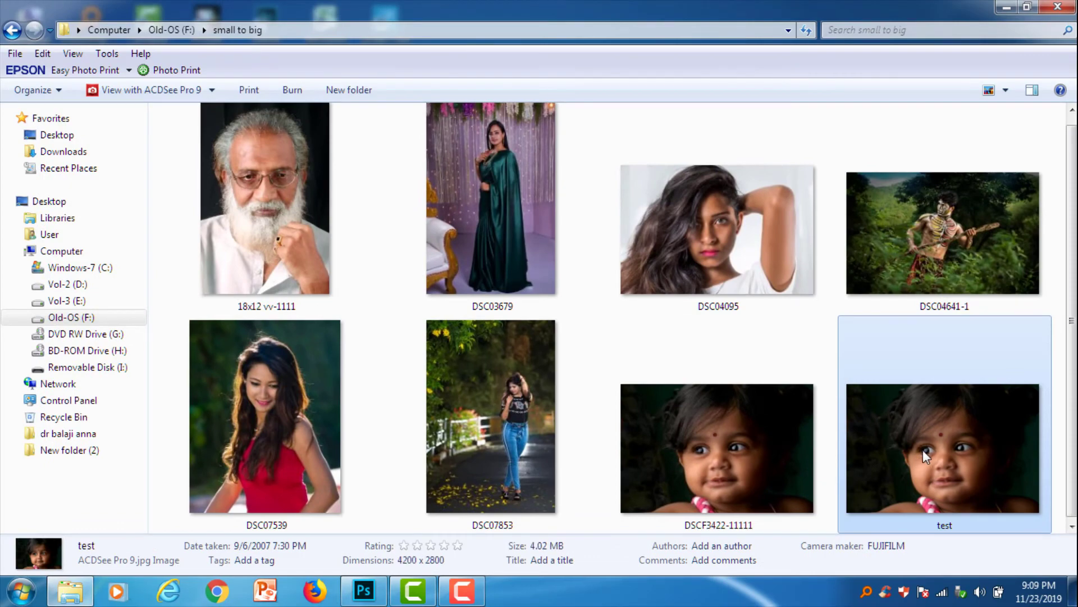
pyautogui.hotkey('alt', 'Return')
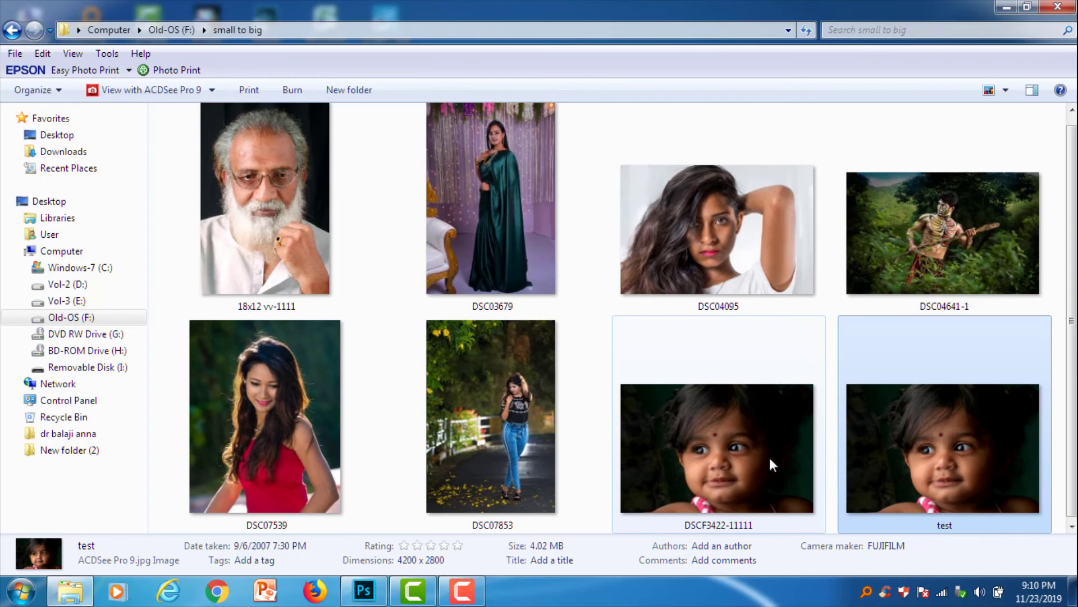
pyautogui.click(742, 466)
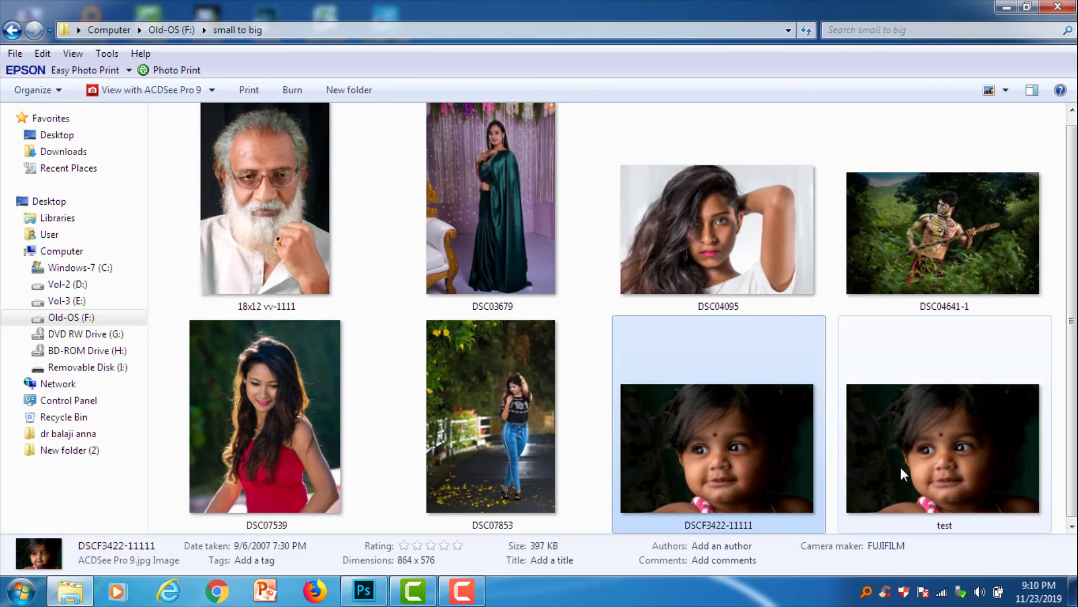
pyautogui.click(921, 462)
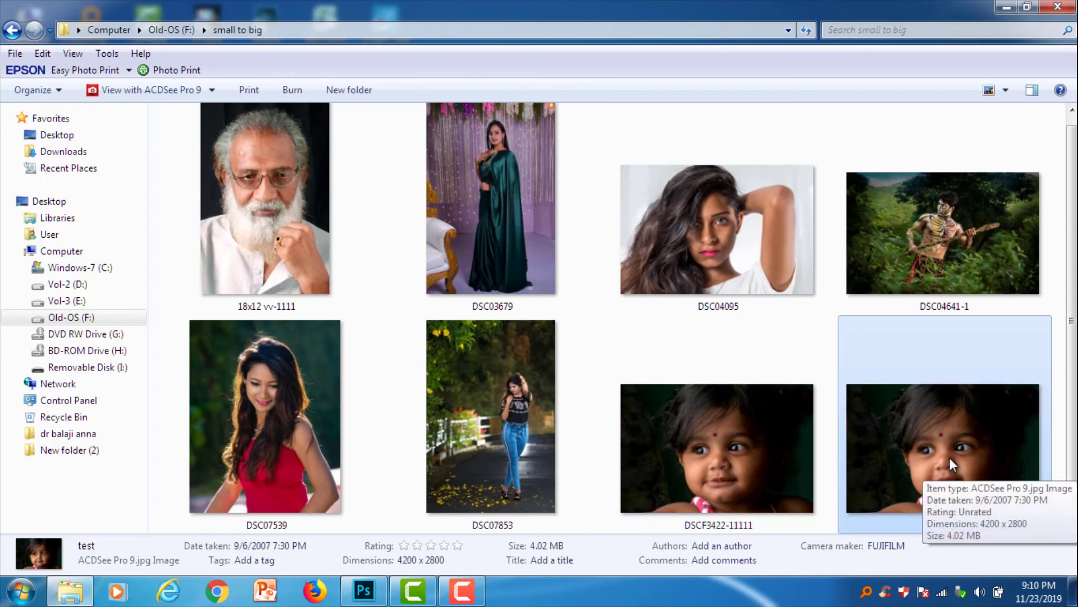
pyautogui.moveTo(942, 435); pyautogui.dragTo(356, 414)
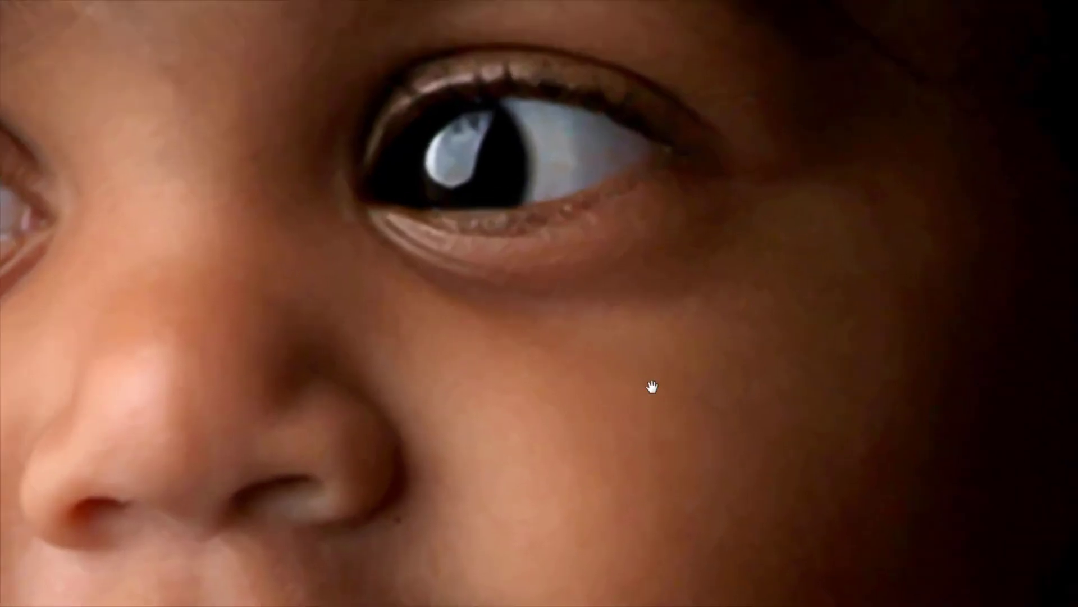
# Zoom in on the nose and eyes, then zoom back out to fit the whole photo.
pyautogui.moveTo(667, 349); pyautogui.dragTo(699, 221)
pyautogui.moveTo(476, 288); pyautogui.dragTo(594, 247)
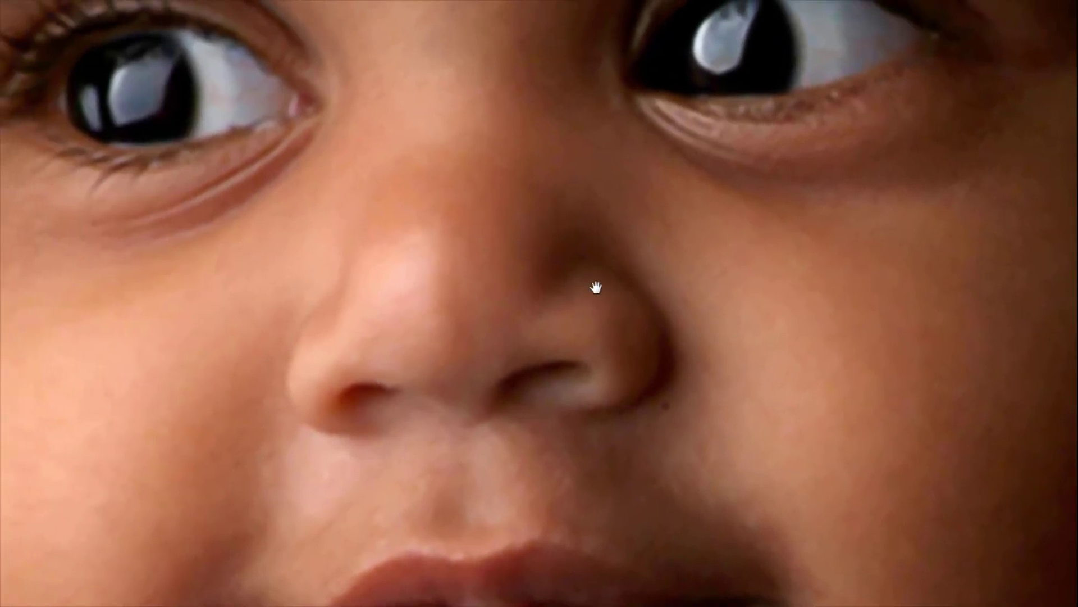
pyautogui.hotkey('ctrl', '-')
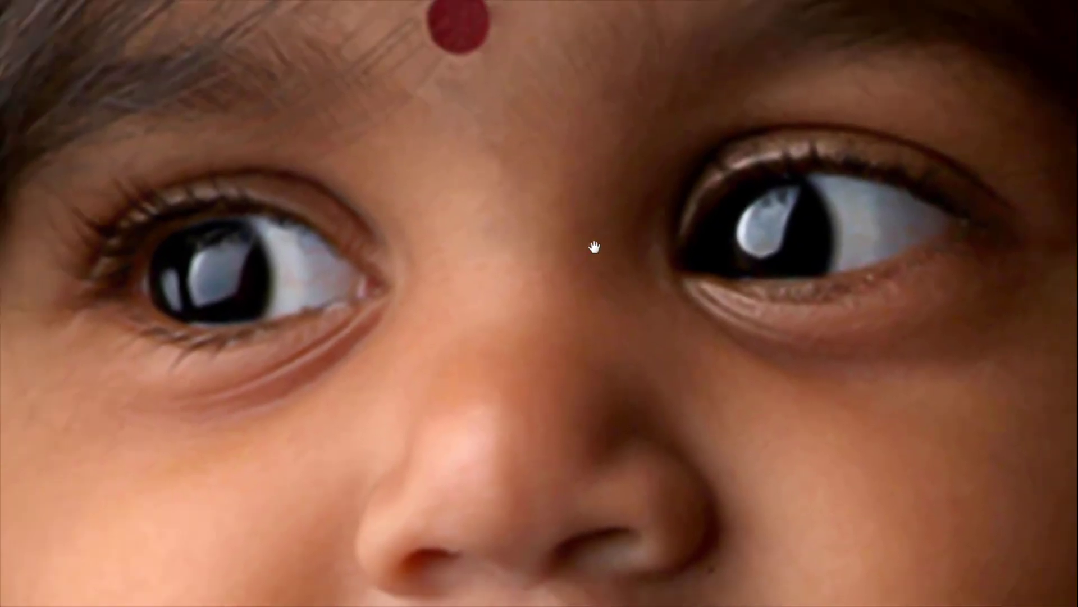
pyautogui.hotkey('ctrl', '0')
# Zoom deep into the skin texture with the scroll wheel, then refit the whole photo.
pyautogui.moveTo(558, 346); pyautogui.dragTo(611, 415)
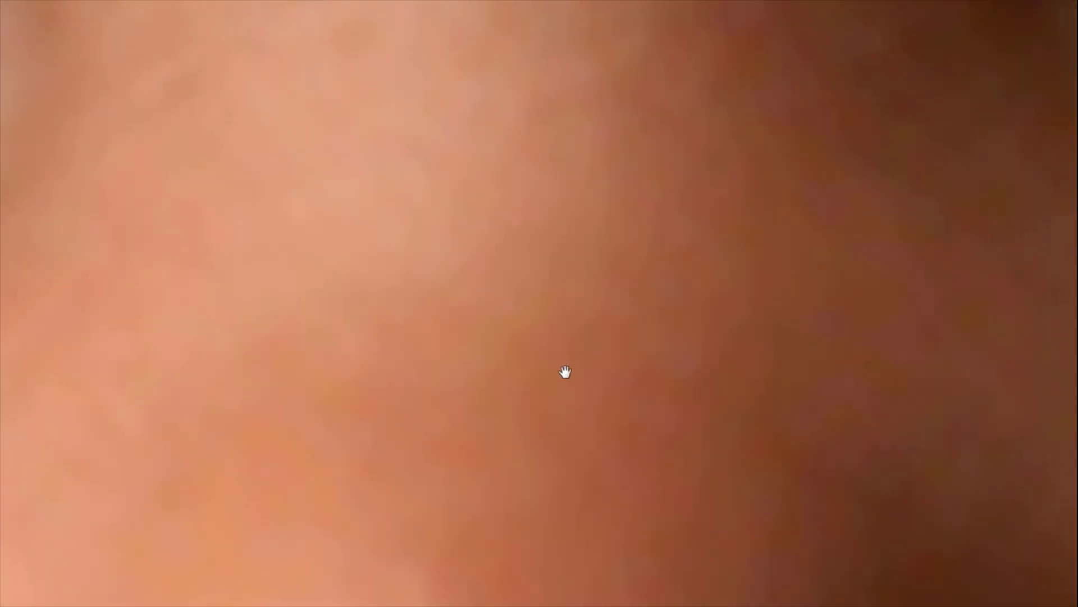
pyautogui.scroll(-2, 629, 354)
pyautogui.scroll(2, 611, 353)
pyautogui.scroll(3, 611, 354)
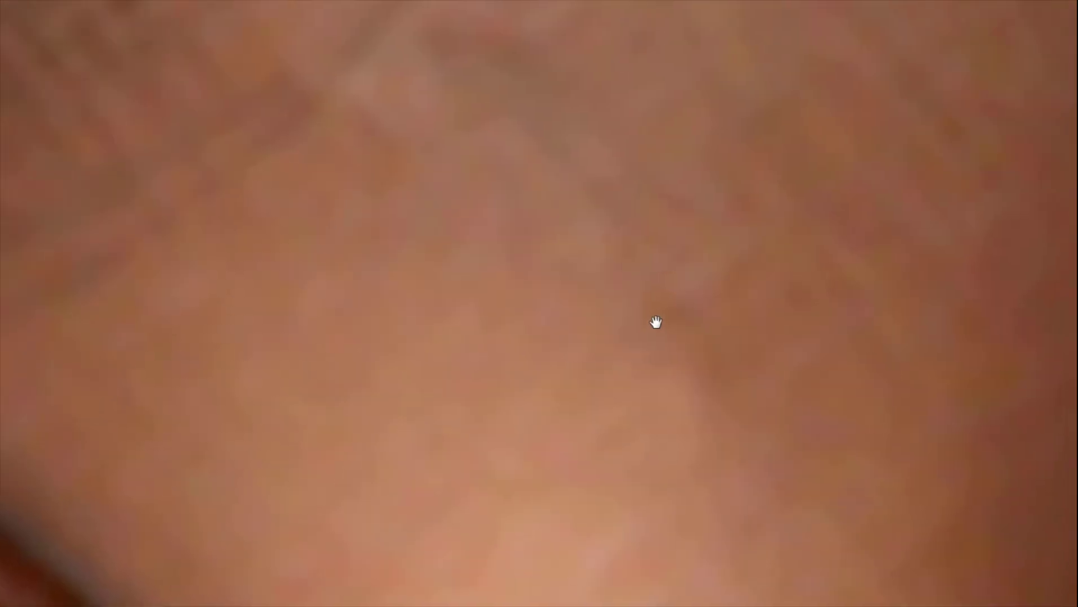
pyautogui.scroll(2, 655, 318)
pyautogui.hotkey('ctrl', '0')
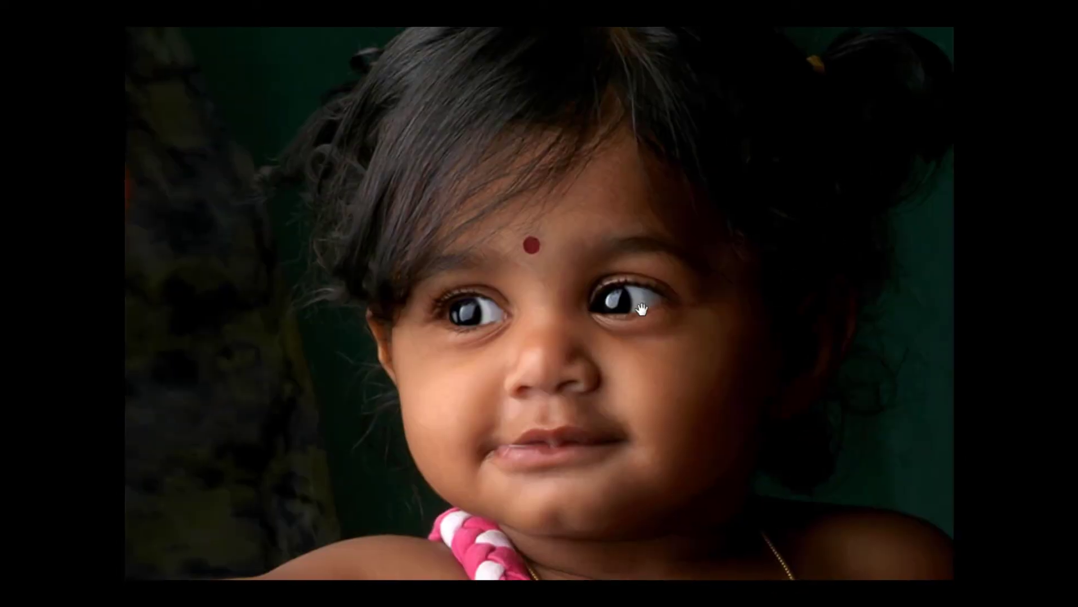
pyautogui.scroll(2, 641, 309)
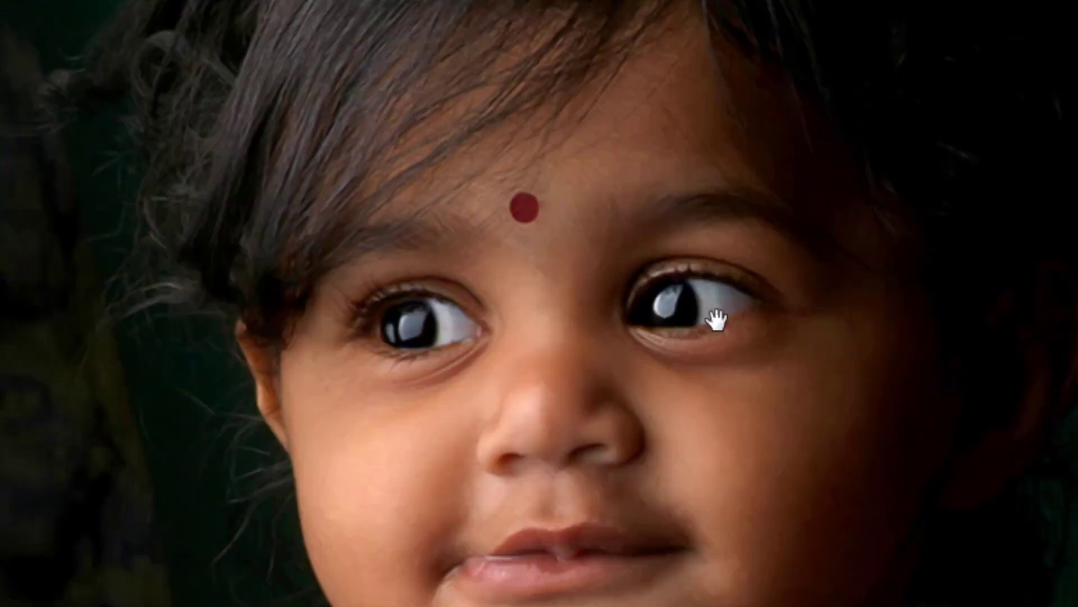